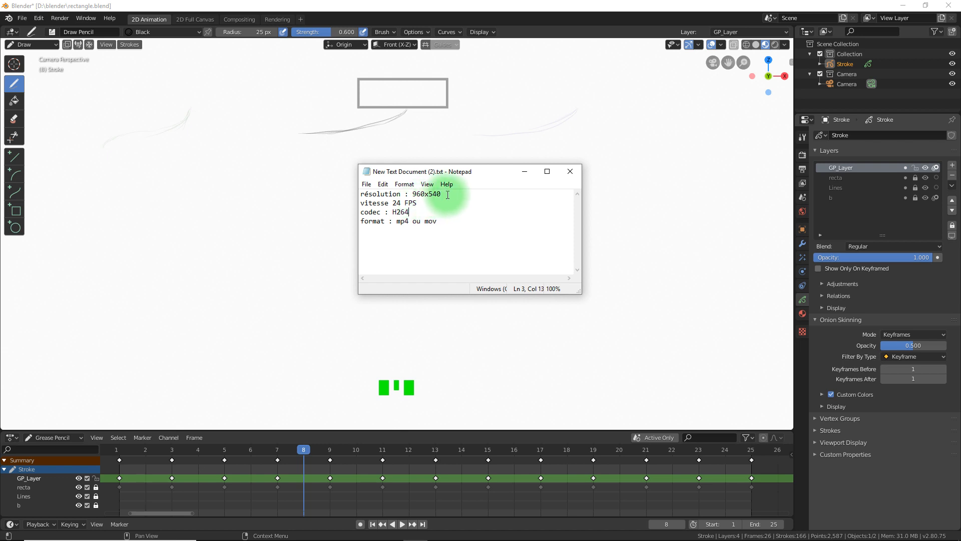
- Review the resolution, frame rate, codec and format requirements in the text note, and move the note off the workspace
click(429, 202)
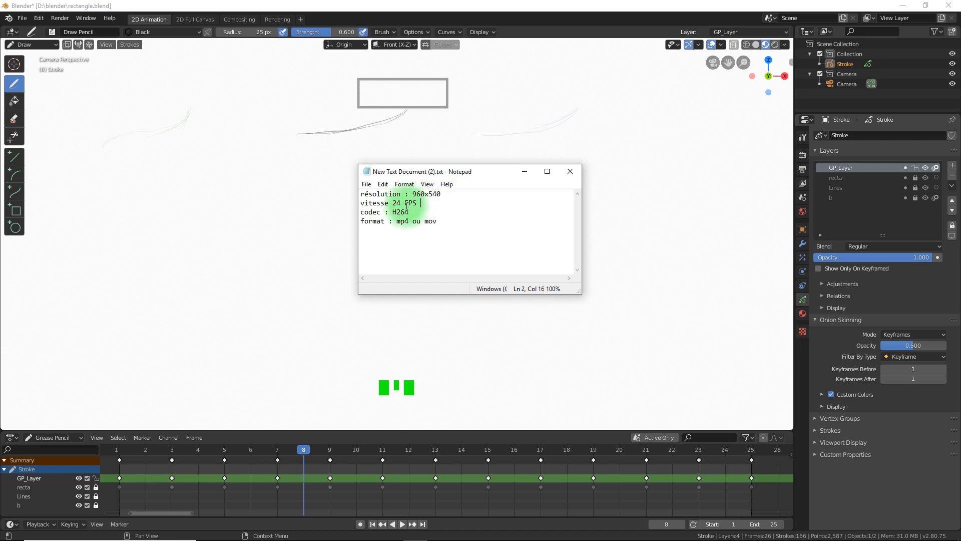
drag(429, 203, 389, 202)
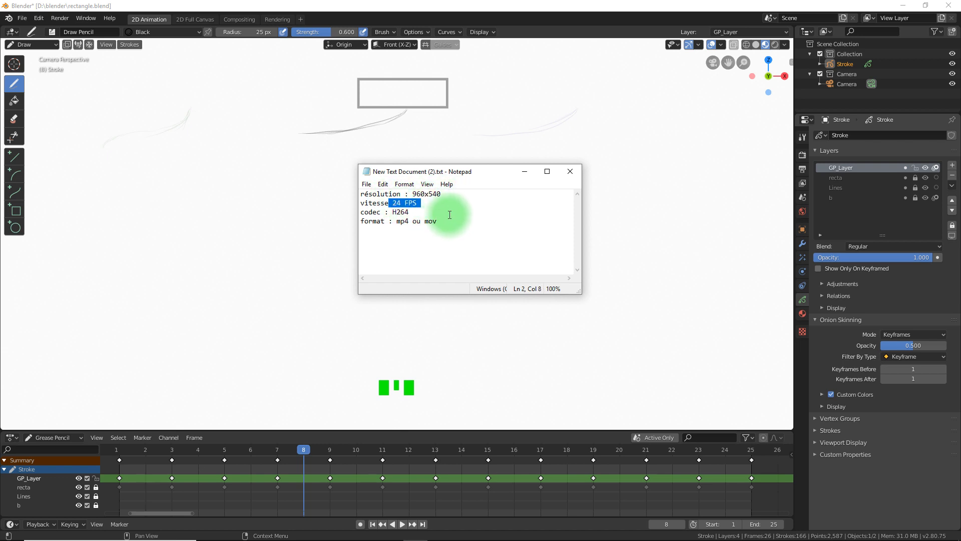
click(423, 214)
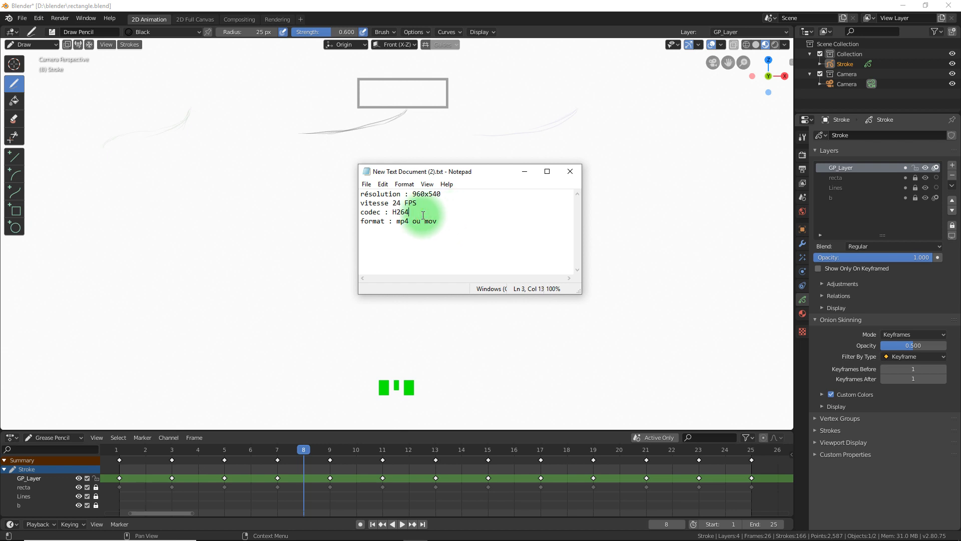
drag(455, 222, 390, 224)
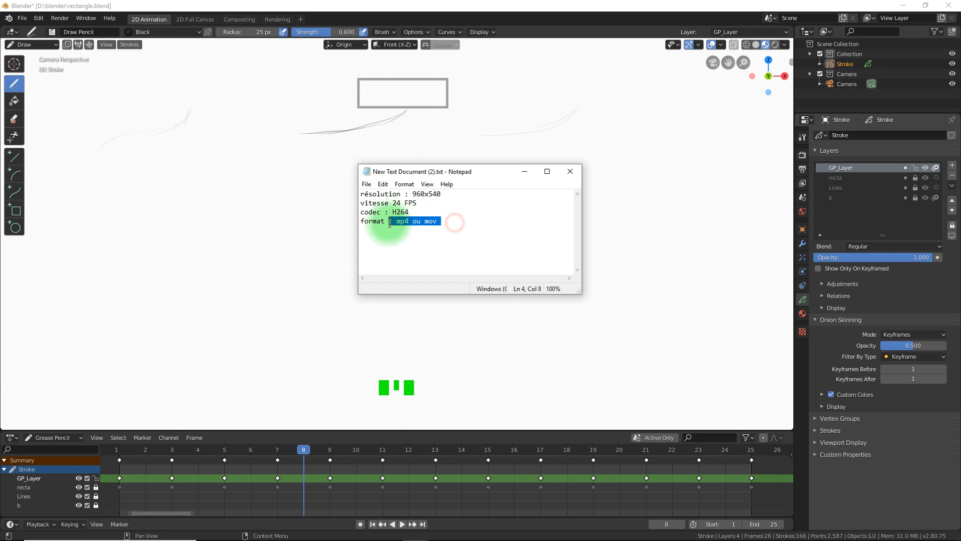
click(446, 221)
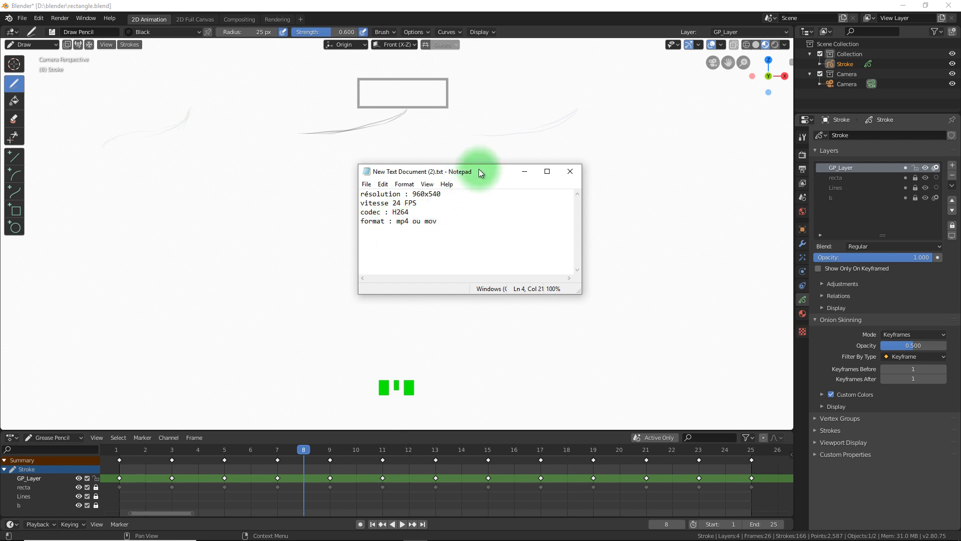
drag(477, 171, 960, 140)
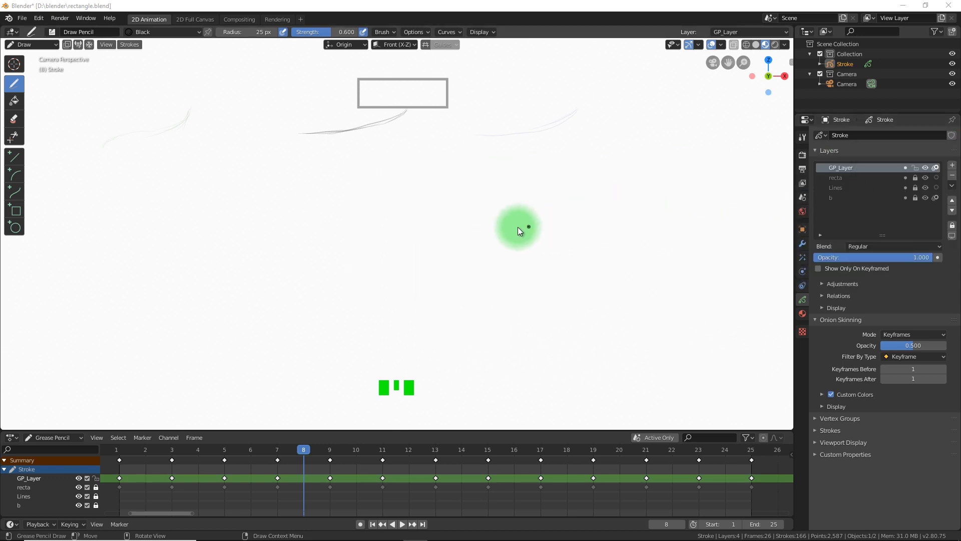
- Play and pause the animation to preview it with the whole camera frame in view
click(454, 437)
key(space)
key(space)
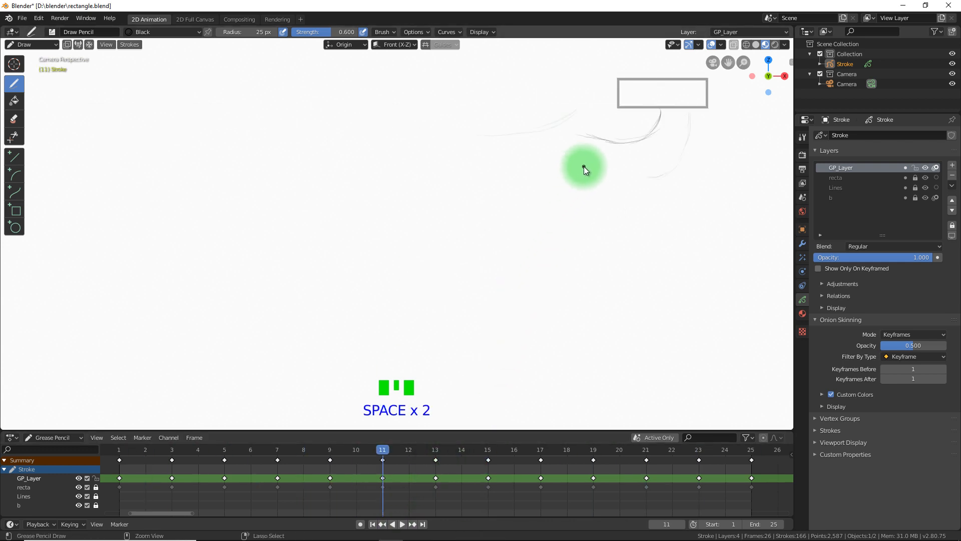
ctrl+middle_drag(584, 166, 321, 119)
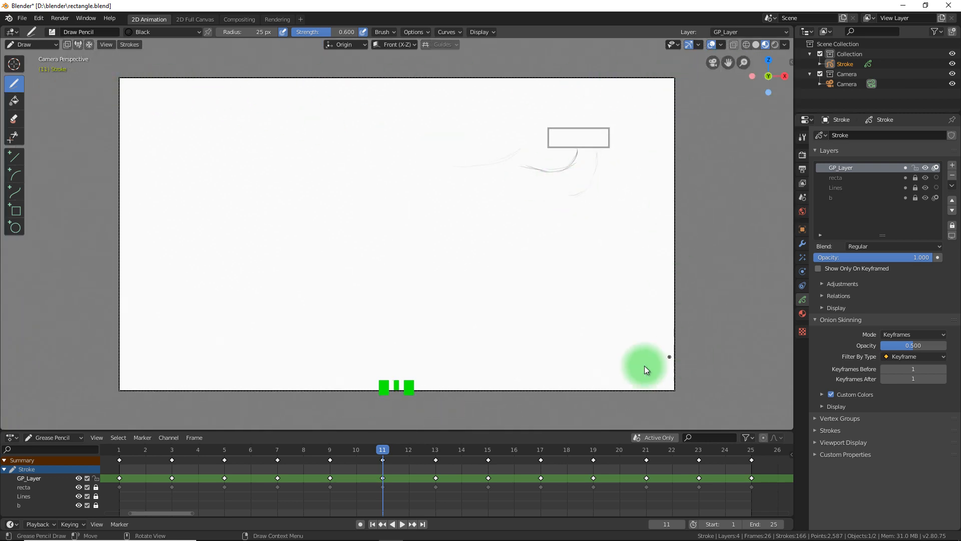
key(space)
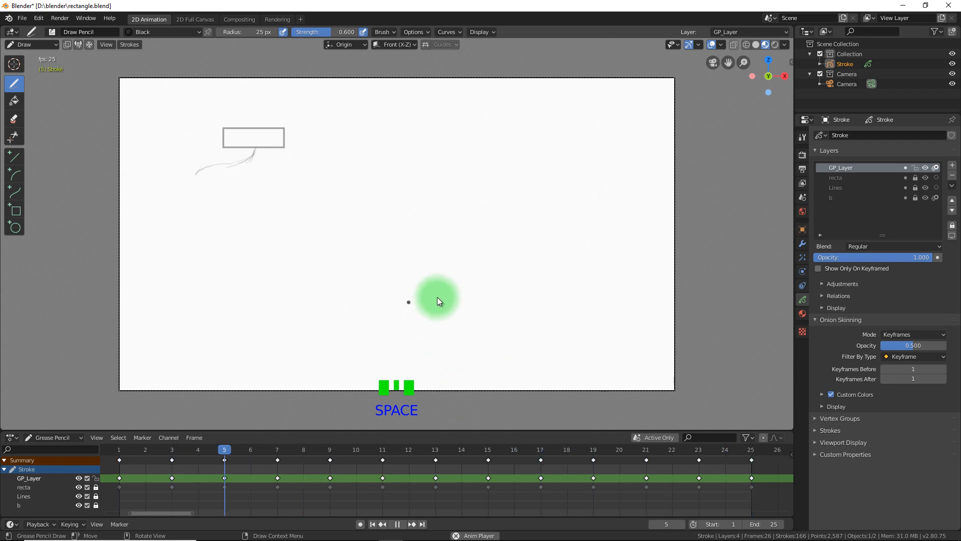
key(space)
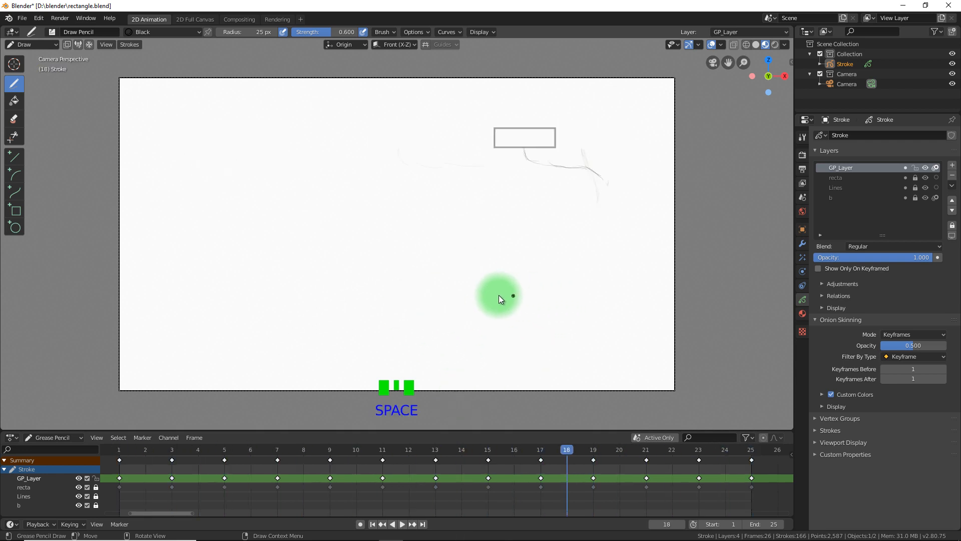
- Disable onion skinning on GP_Layer at frame 1 and scrub the animation through to frame 25
drag(570, 452, 119, 439)
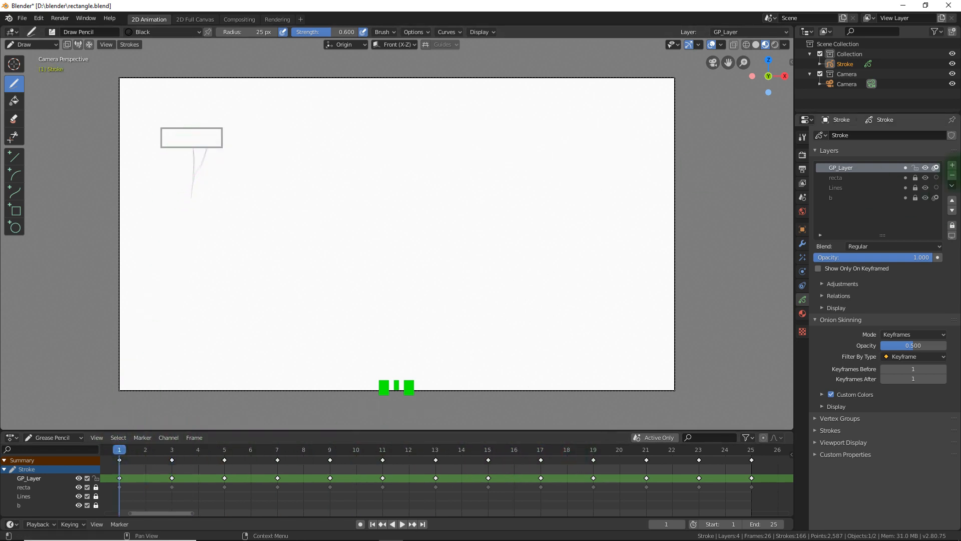
click(936, 167)
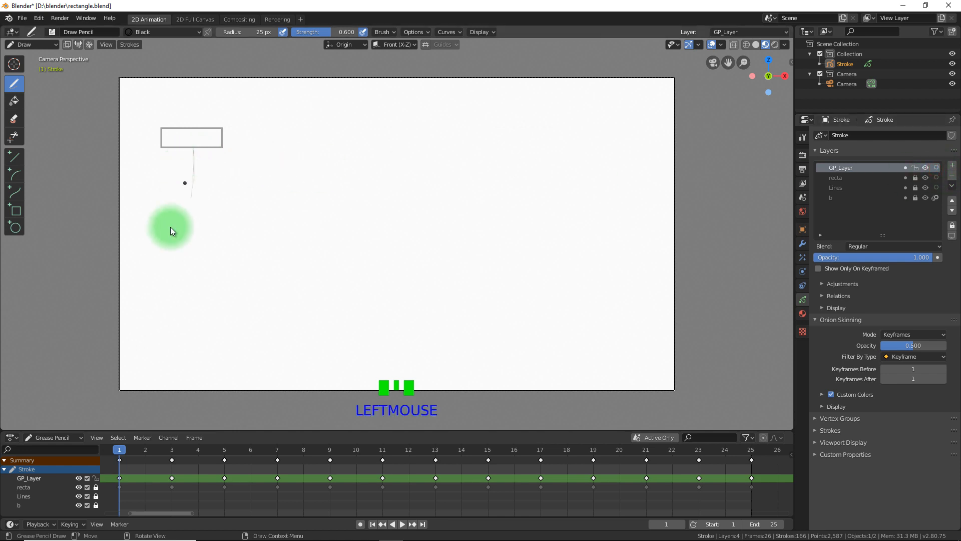
double_click(120, 452)
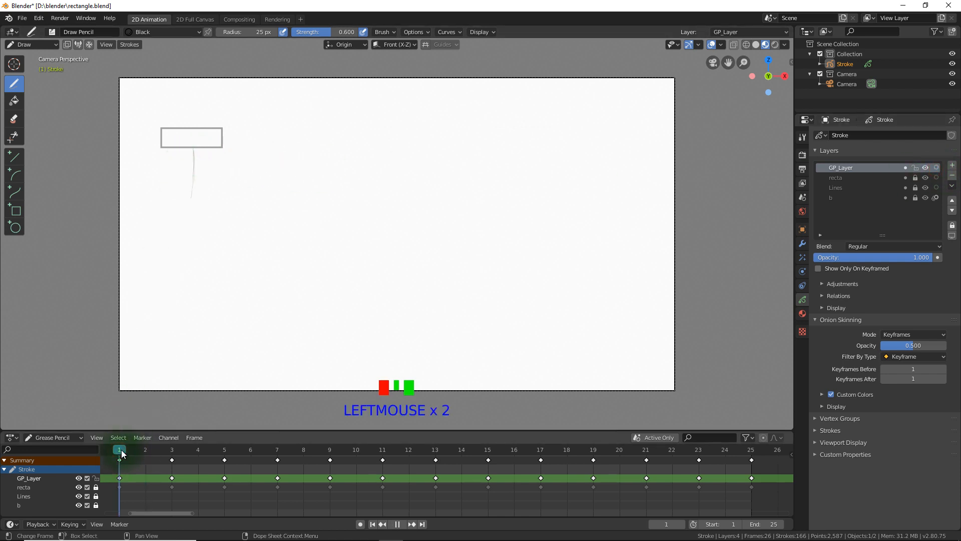
mouse_move(122, 453)
mouse_down()
mouse_move(311, 448)
mouse_move(752, 487)
mouse_up()
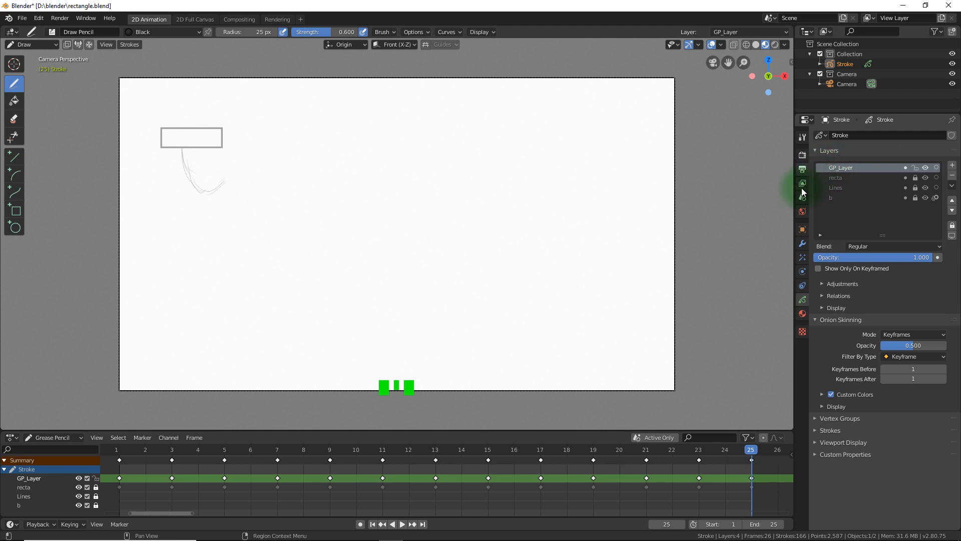
- Set the render output resolution to 960 px in X and 540 px in Y
click(804, 172)
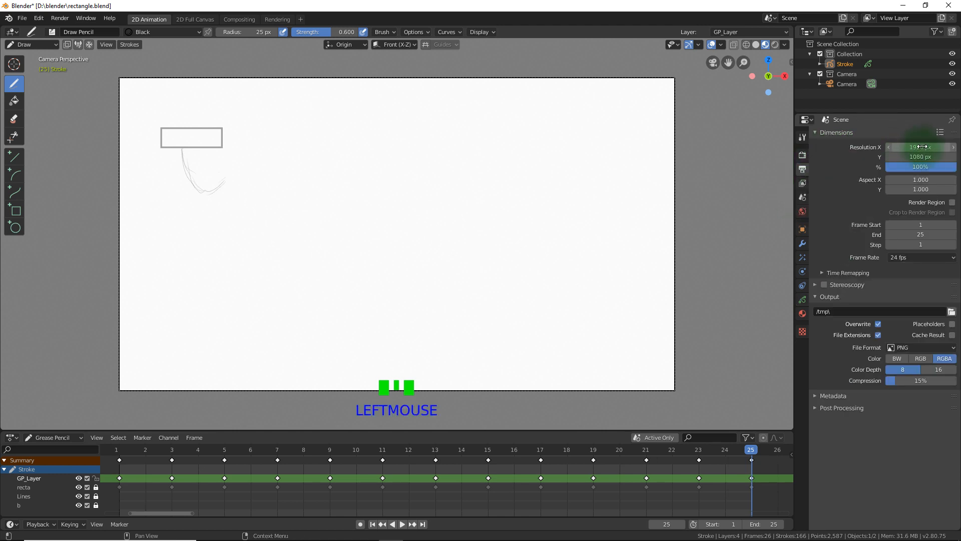
double_click(896, 148)
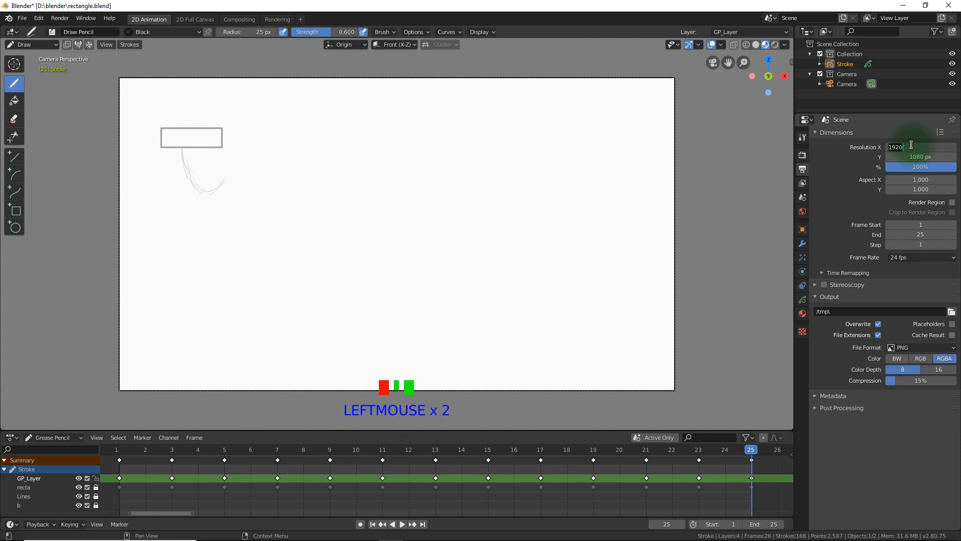
text(960)
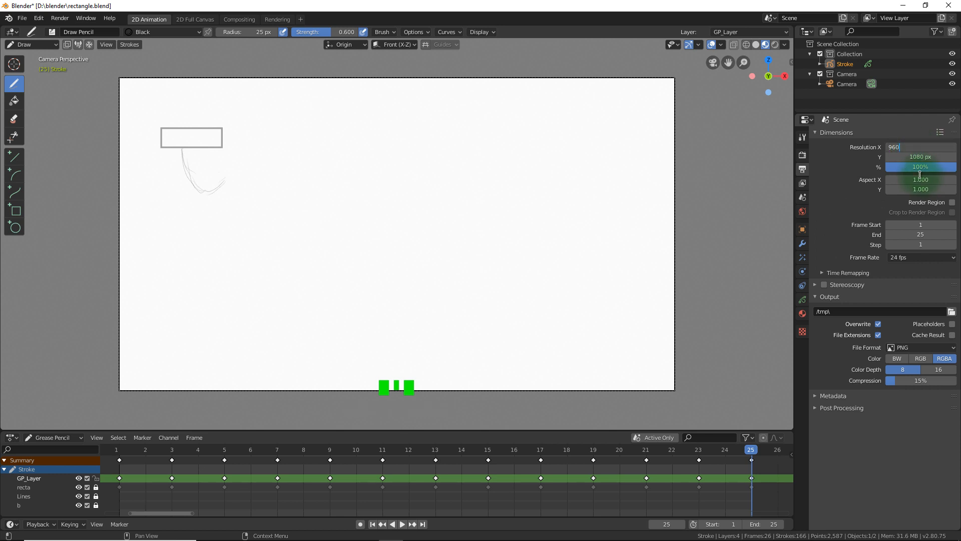
key(Return)
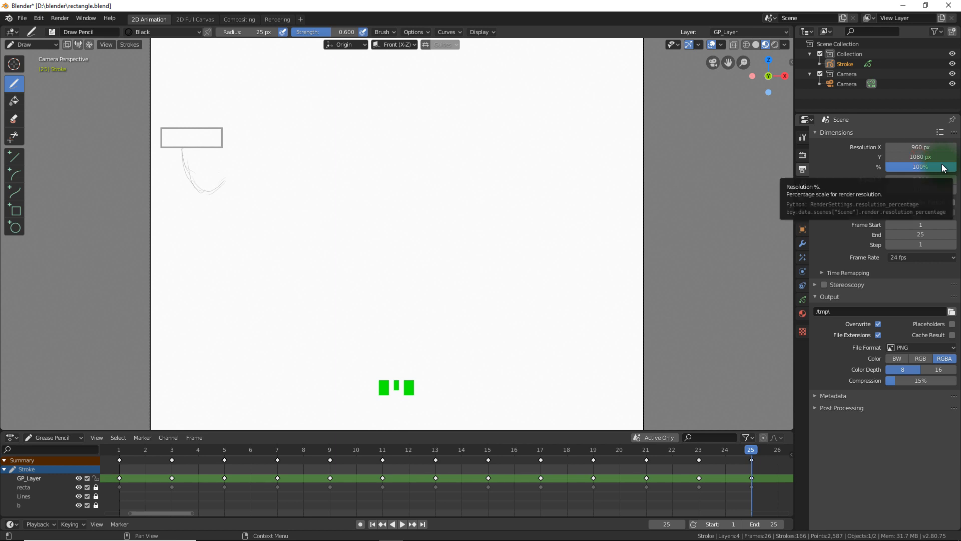
key(KP_5)
key(KP_0)
key(KP_Enter)
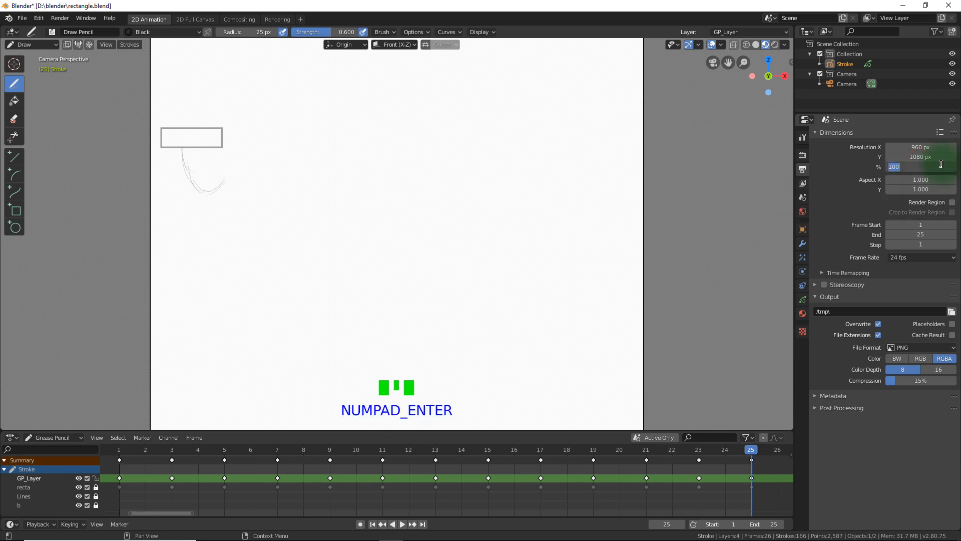
click(935, 157)
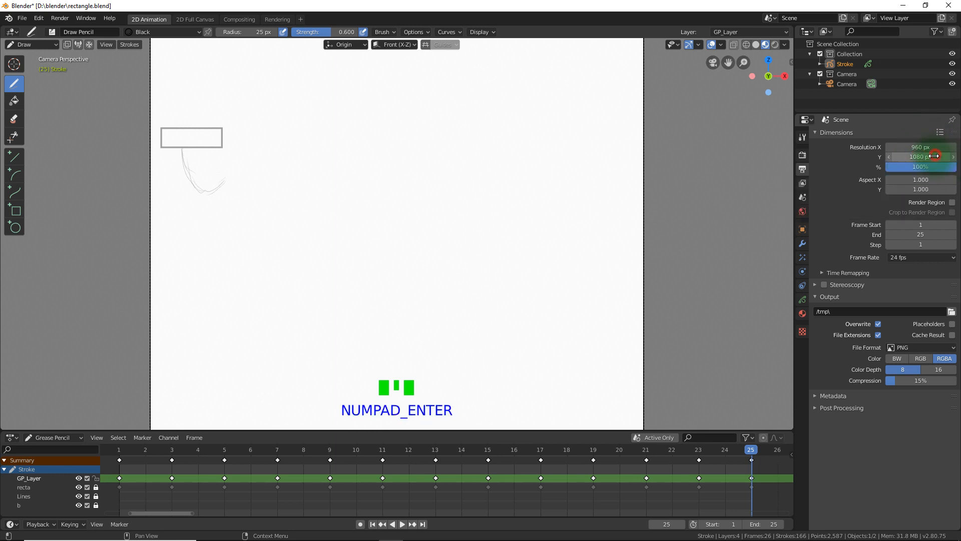
click(934, 156)
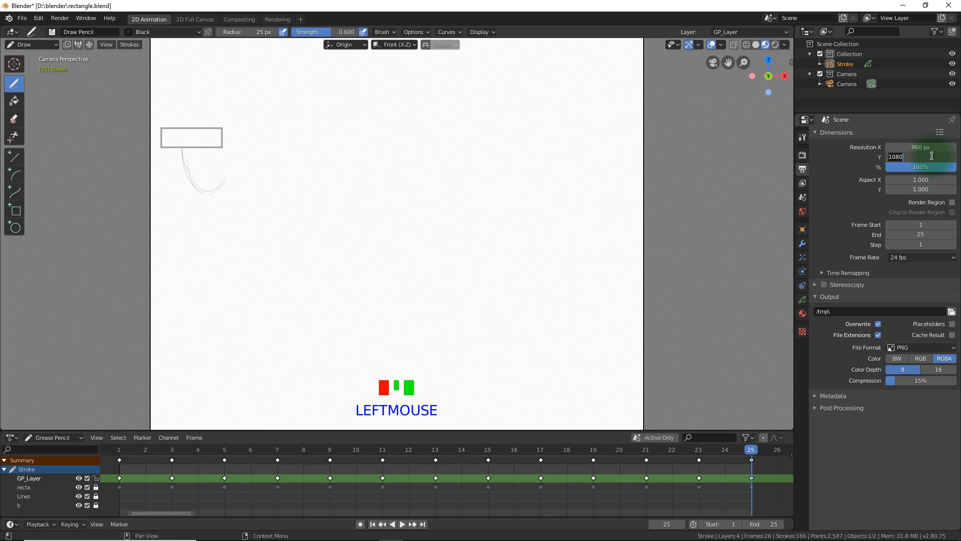
text(540)
key(Return)
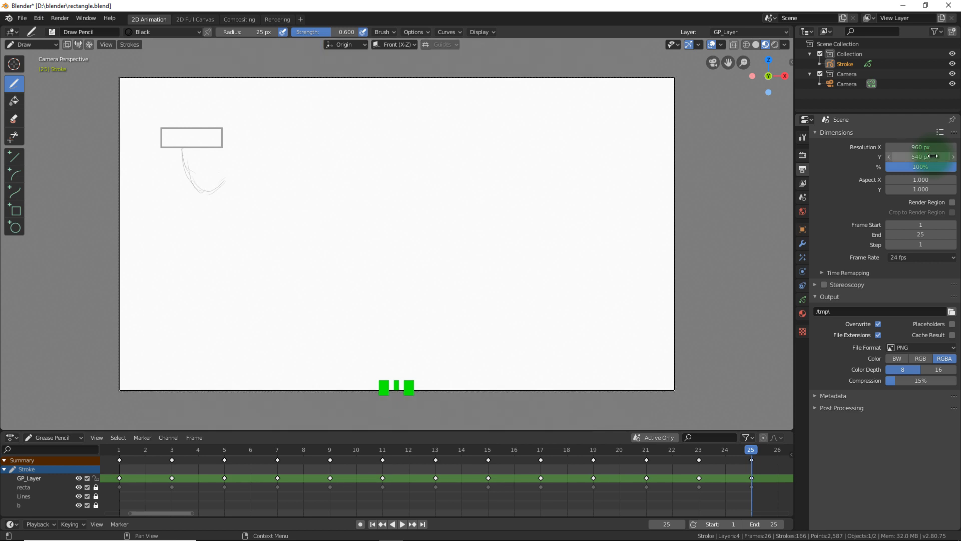
- Check the start and end frames of the render range against the timeline, and collapse the Dimensions settings
click(930, 223)
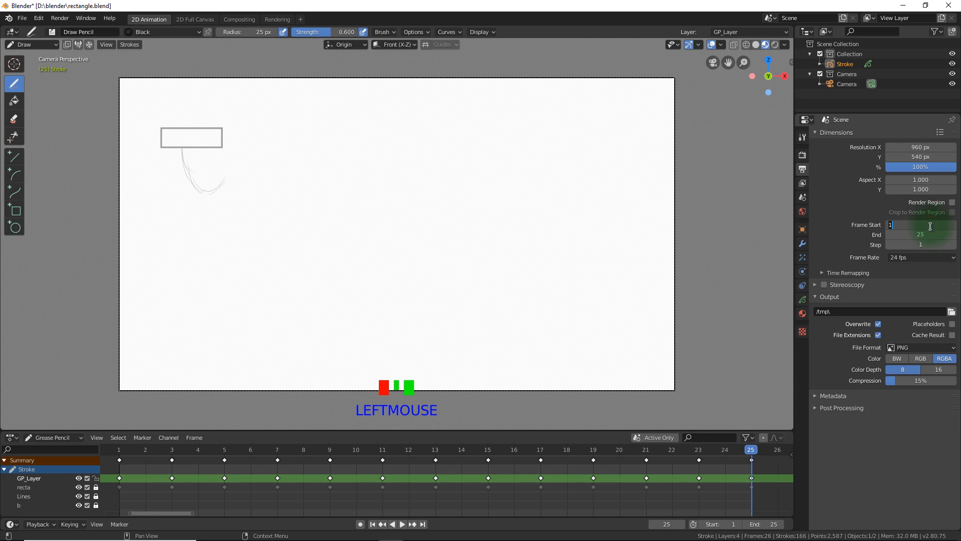
click(931, 234)
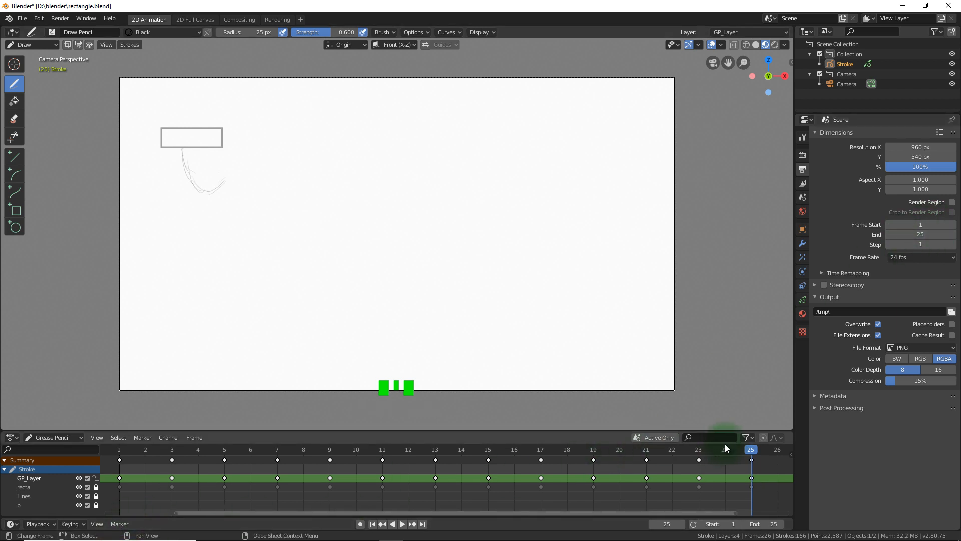
mouse_move(749, 452)
mouse_down()
mouse_move(115, 459)
mouse_move(780, 473)
mouse_move(662, 456)
mouse_up()
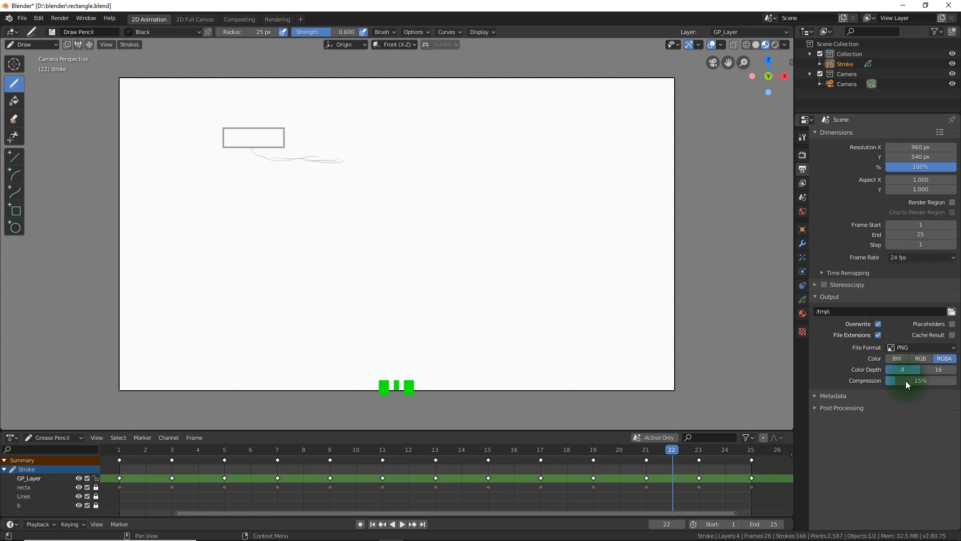
click(814, 131)
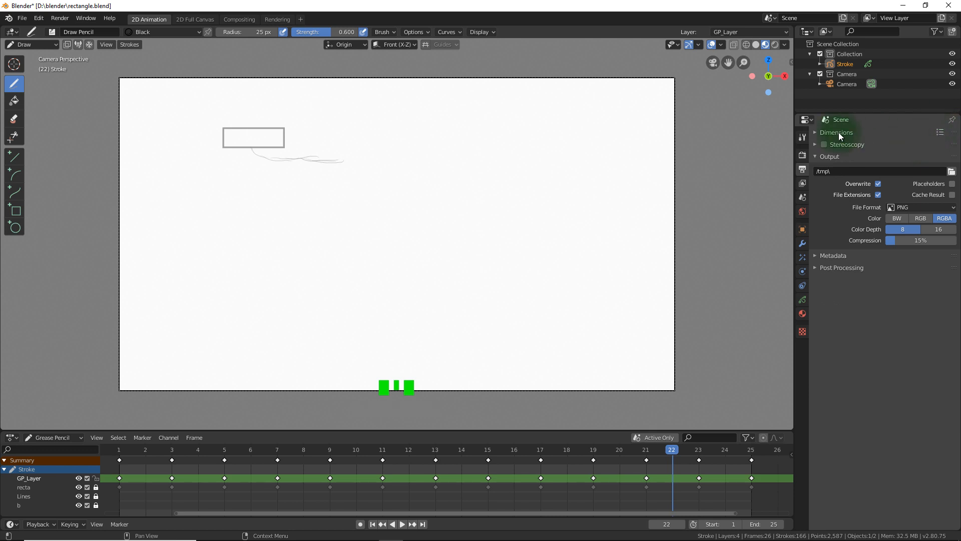
click(818, 131)
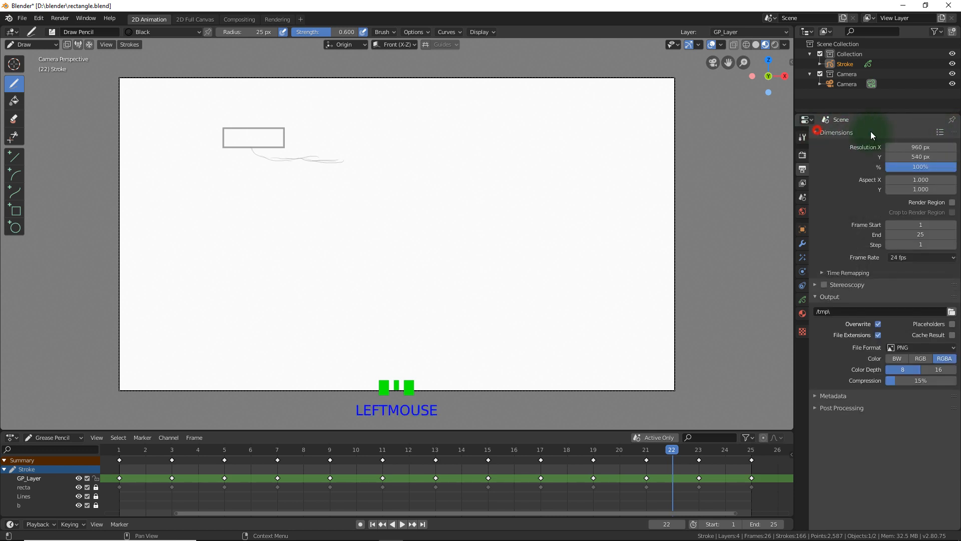
click(818, 134)
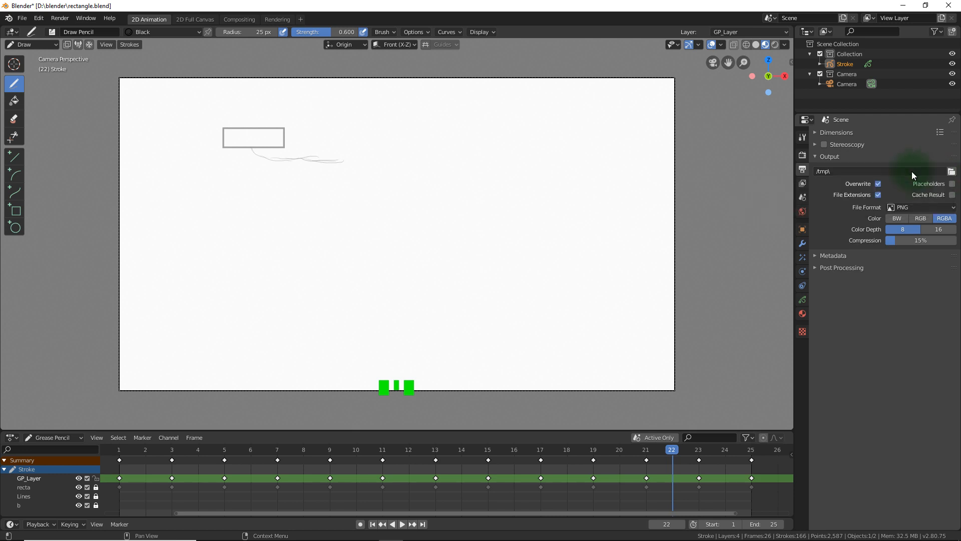
- Set the render output path to the D:\blender\render folder with the file name rectangle
click(859, 172)
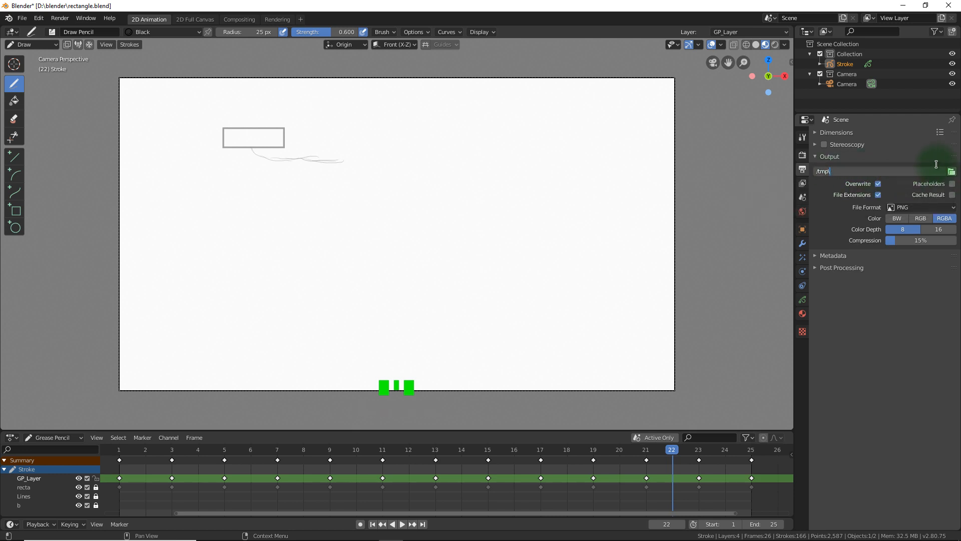
click(951, 172)
click(952, 171)
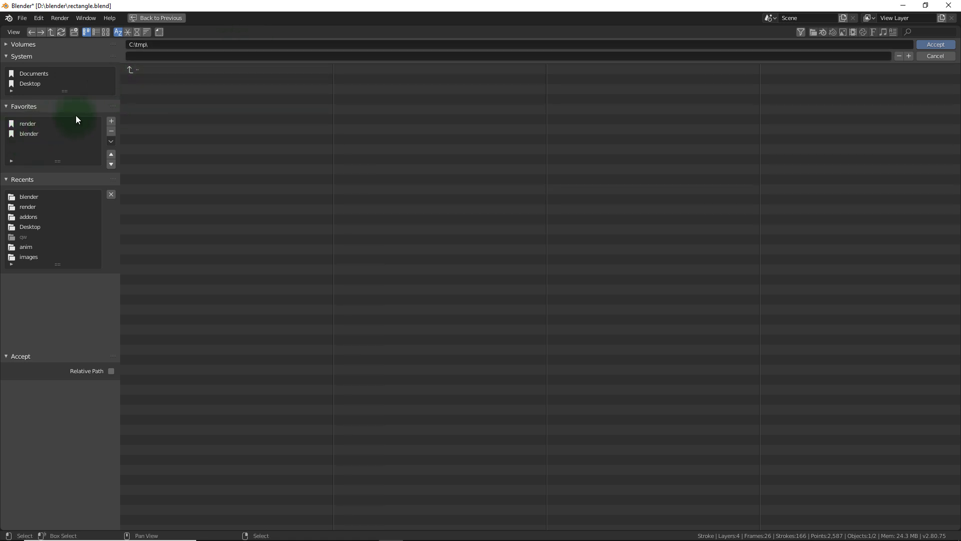
click(37, 123)
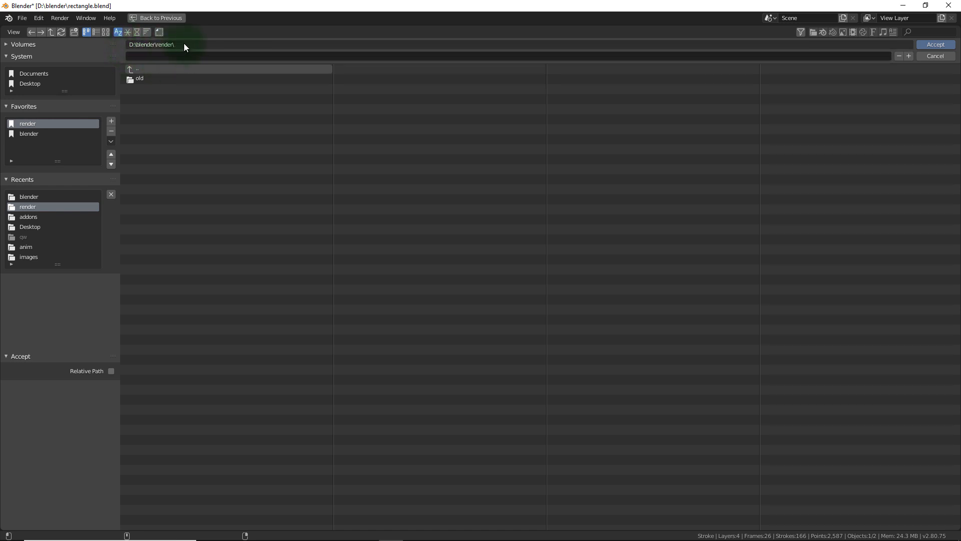
click(150, 56)
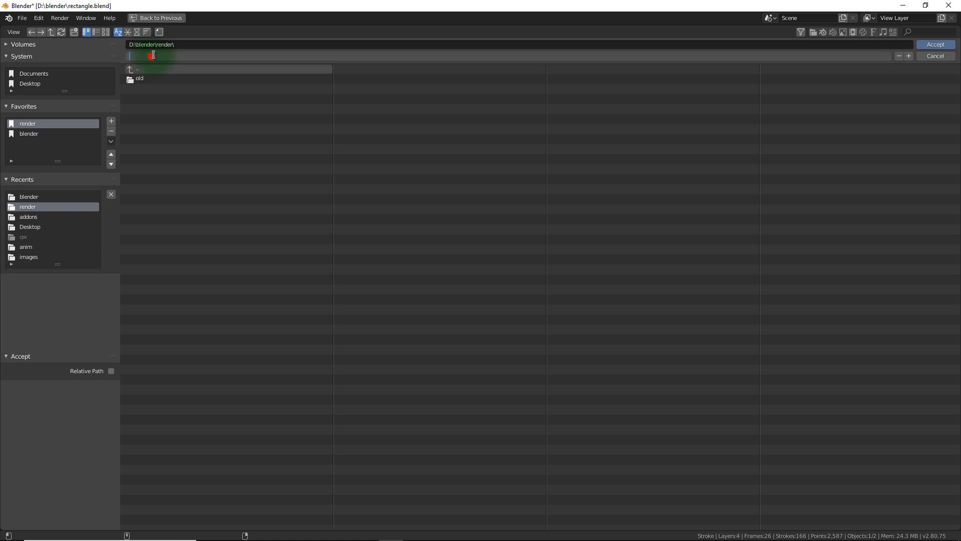
text(rectangle)
click(943, 46)
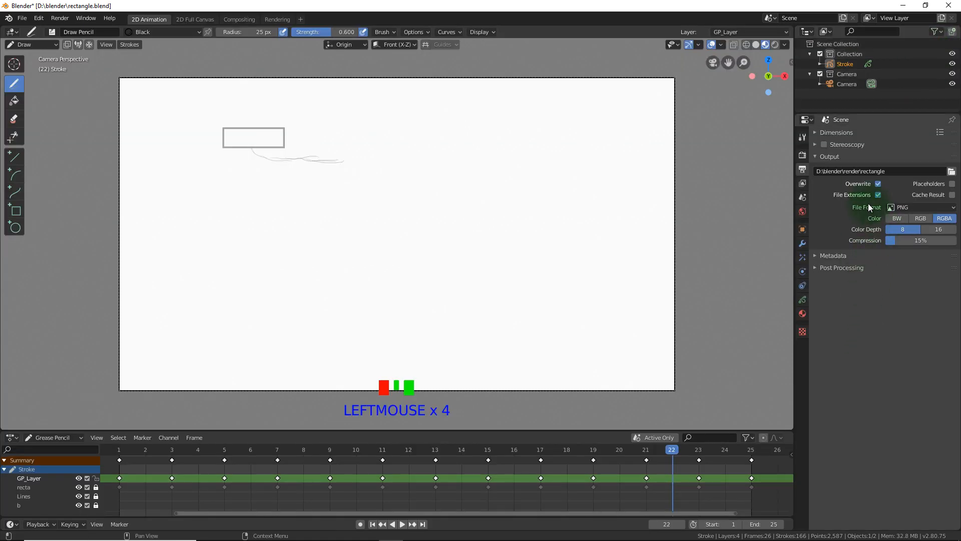
- Set the output file format to FFmpeg video and its encoding container to MPEG-4
click(923, 206)
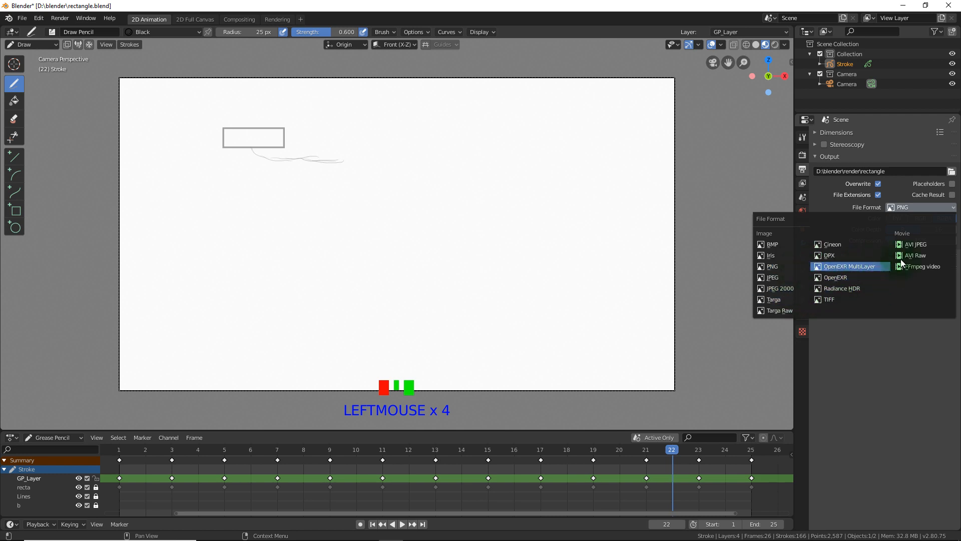
click(907, 206)
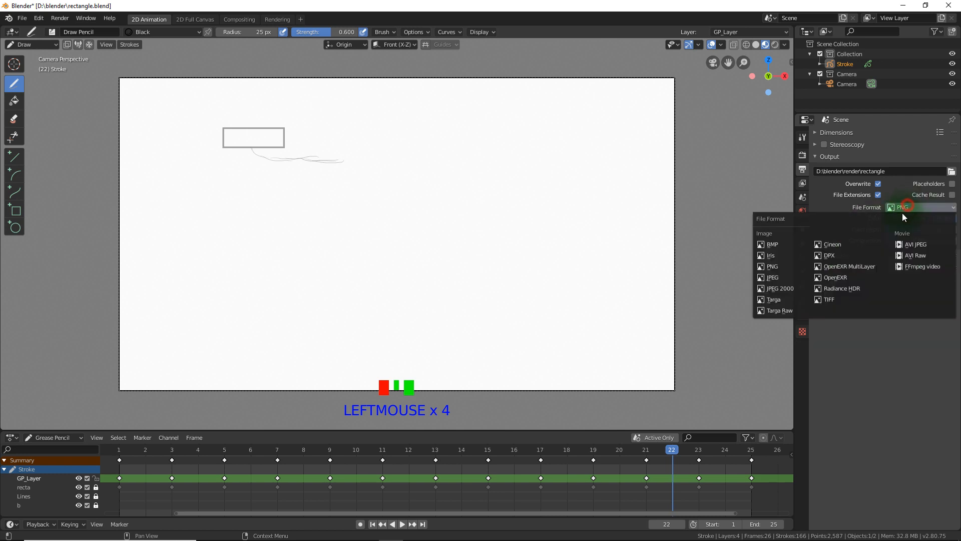
click(928, 265)
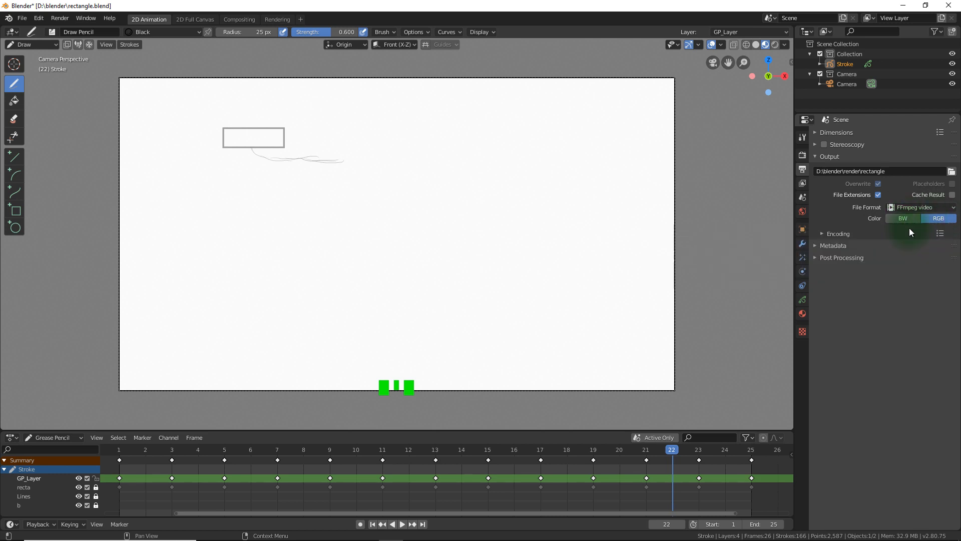
click(823, 233)
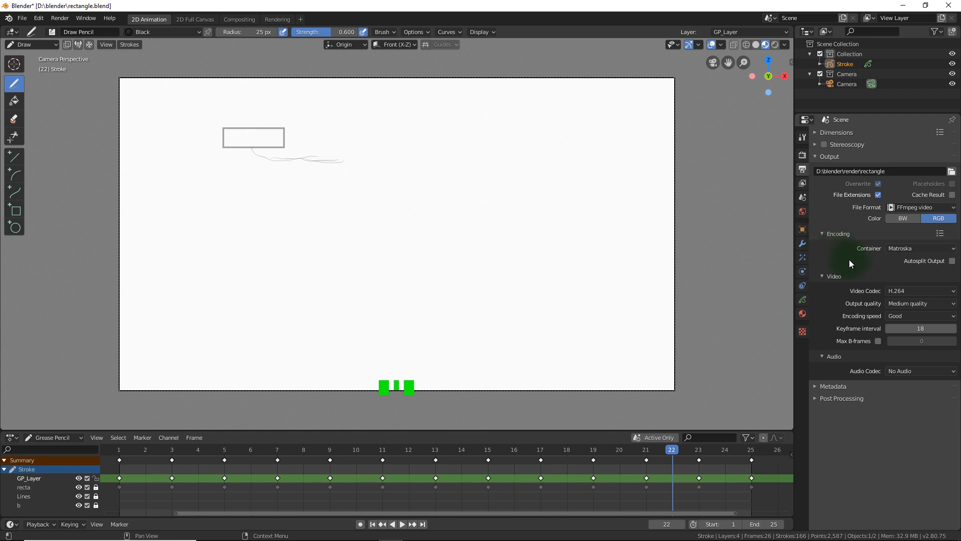
click(900, 249)
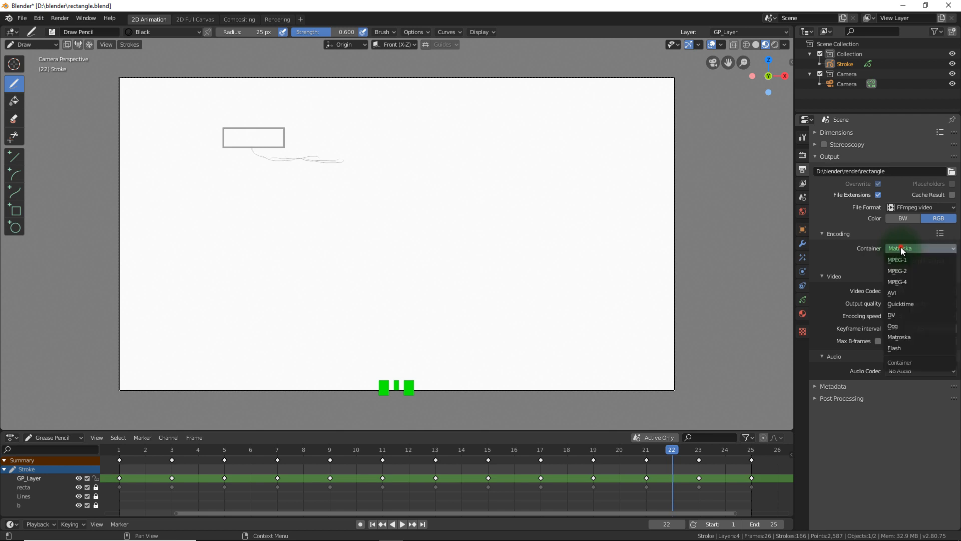
click(896, 281)
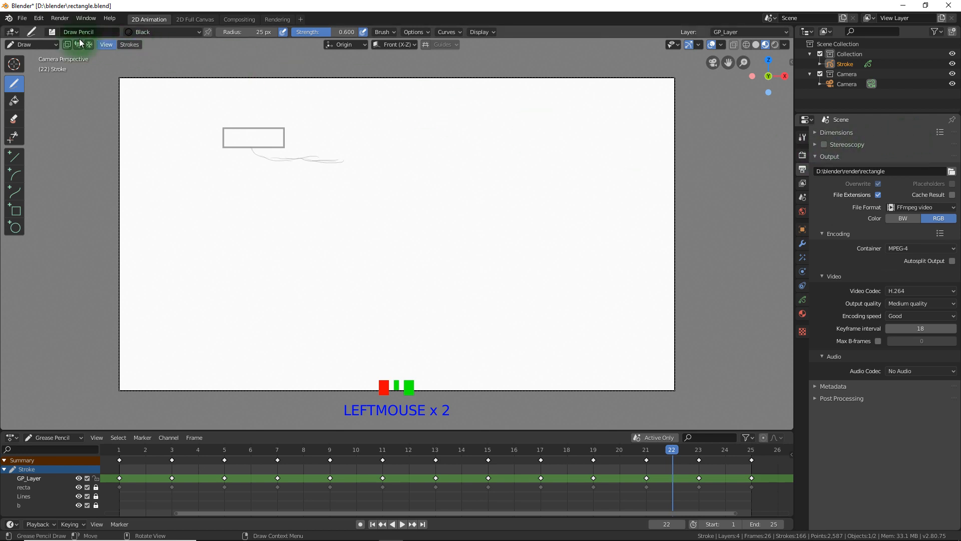
- Render the full animation to the output file and close the render result window
click(61, 20)
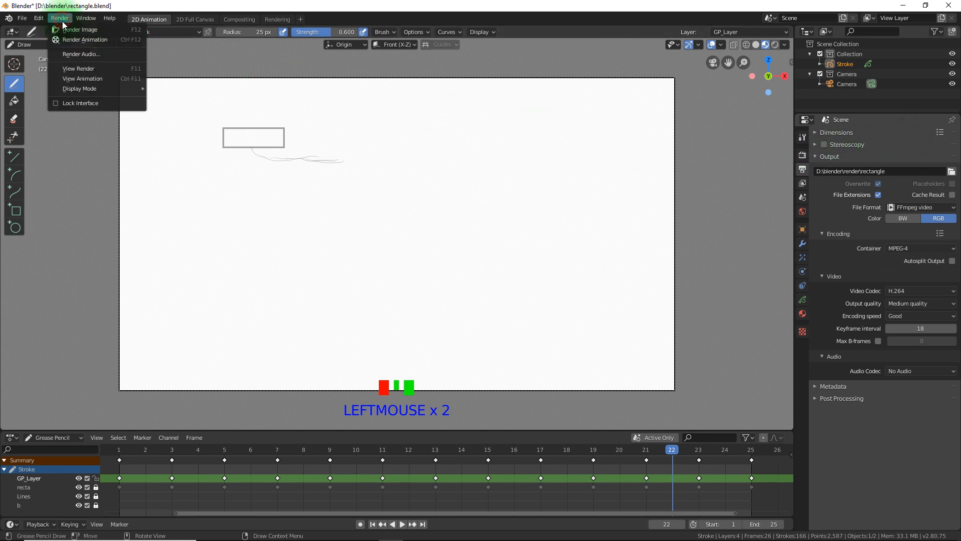
click(119, 40)
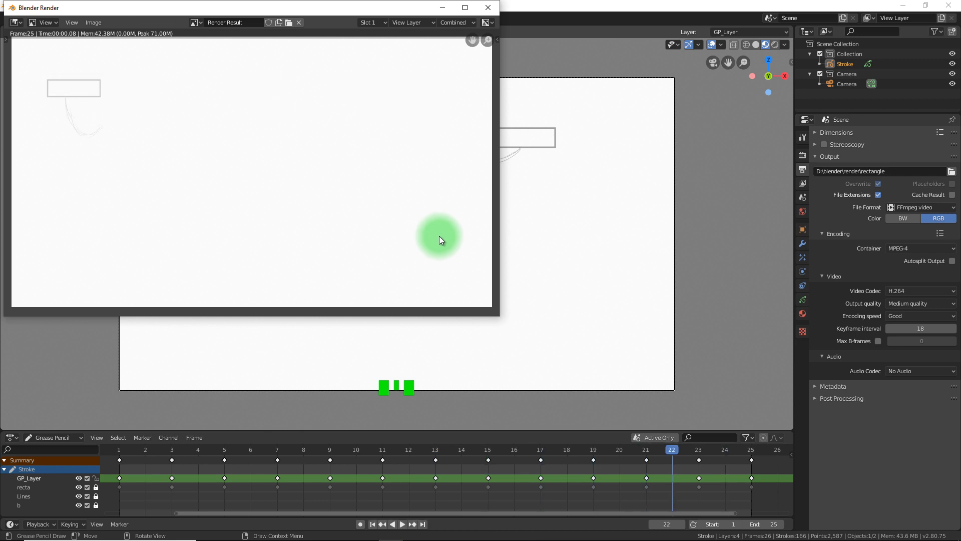
click(488, 8)
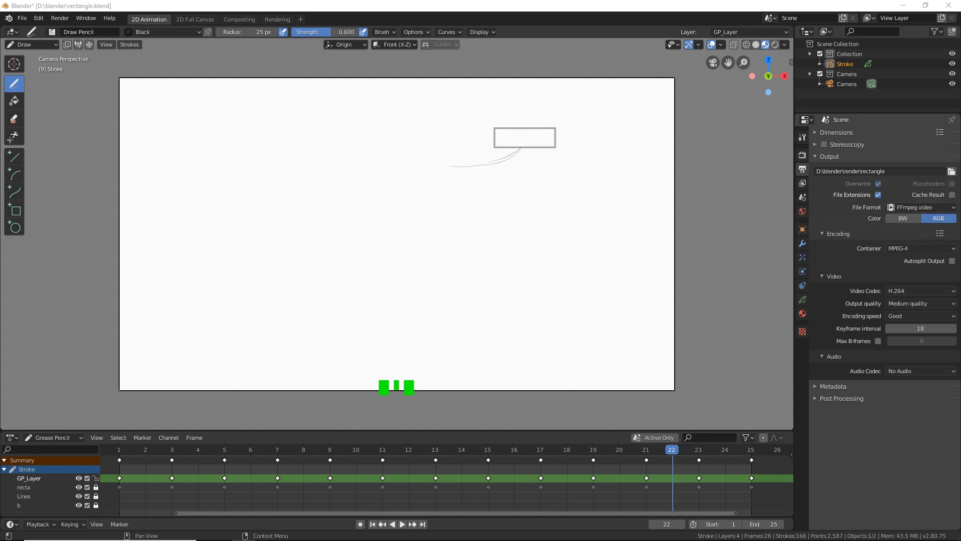
- Switch to the render folder in File Explorer, play rectangle0001-0025.mp4, and put the player and folder windows away
drag(958, 161, 445, 96)
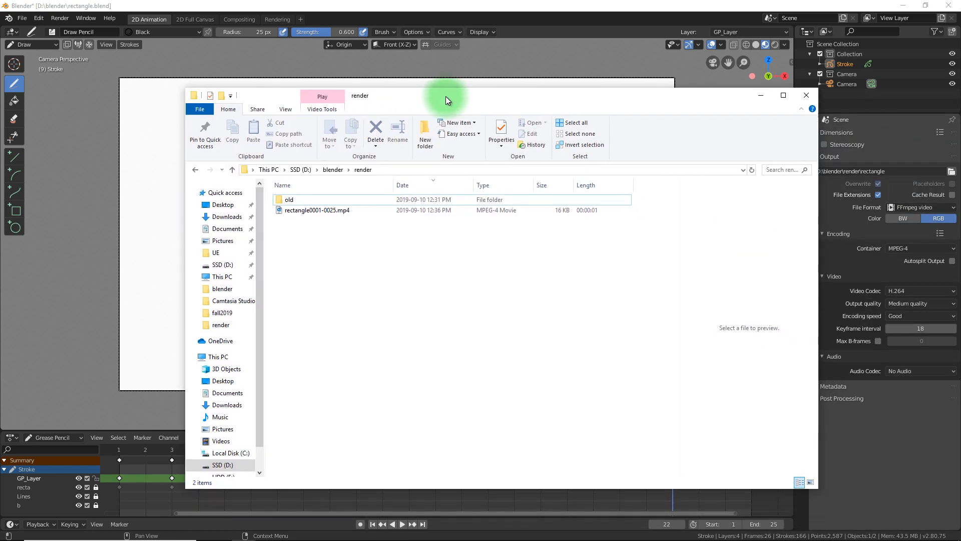
click(307, 211)
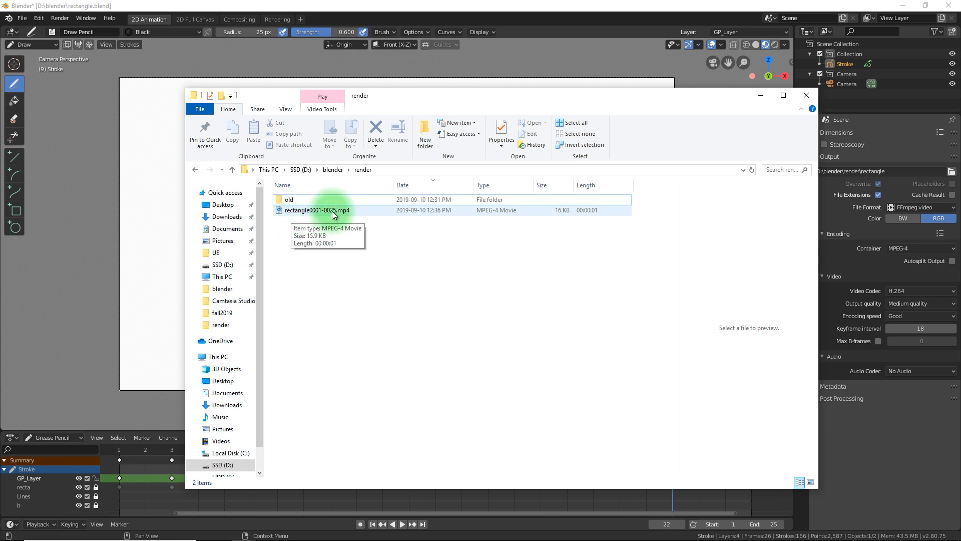
click(347, 209)
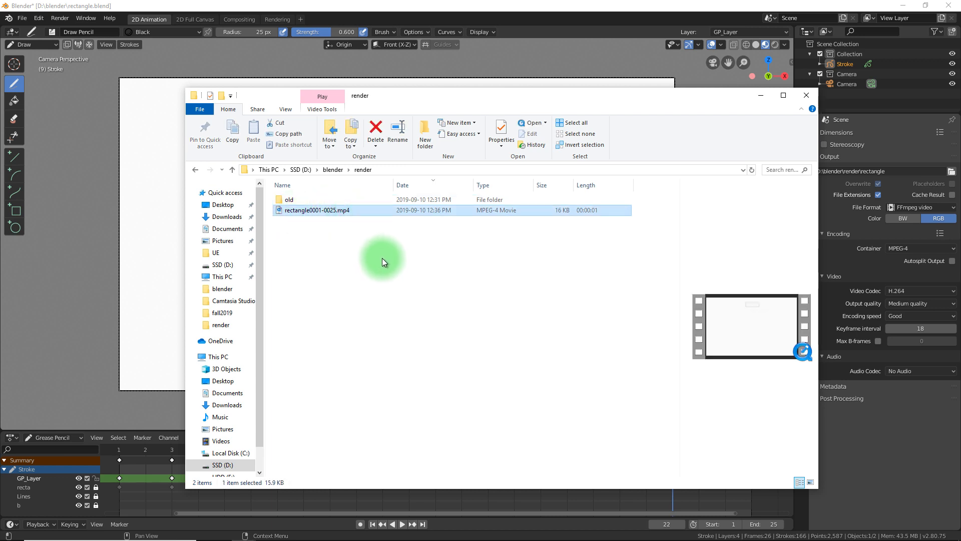
key(Return)
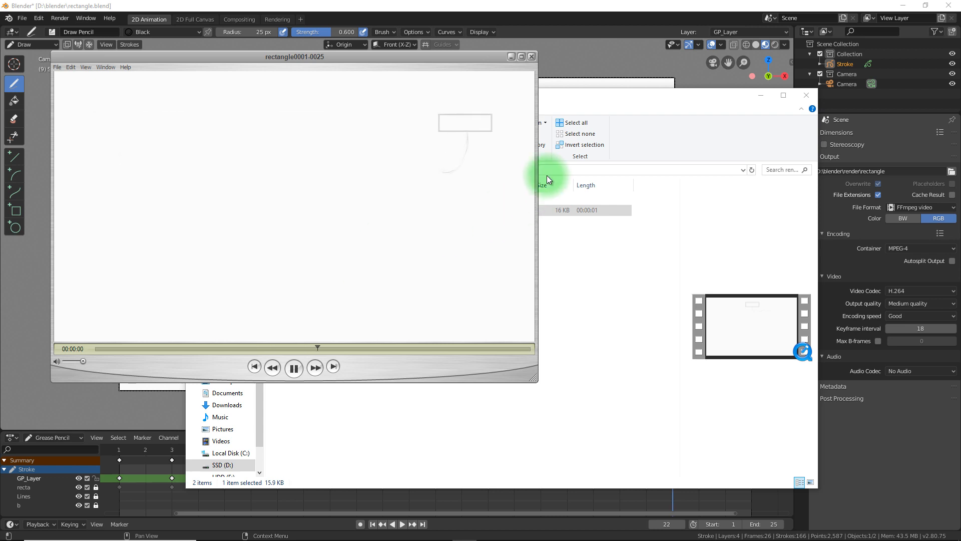
click(532, 56)
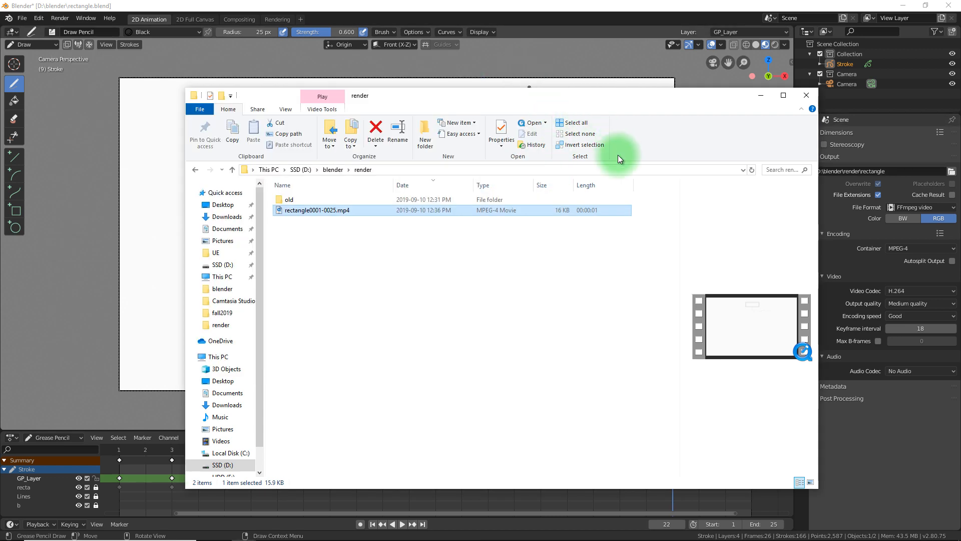
drag(513, 104, 960, 107)
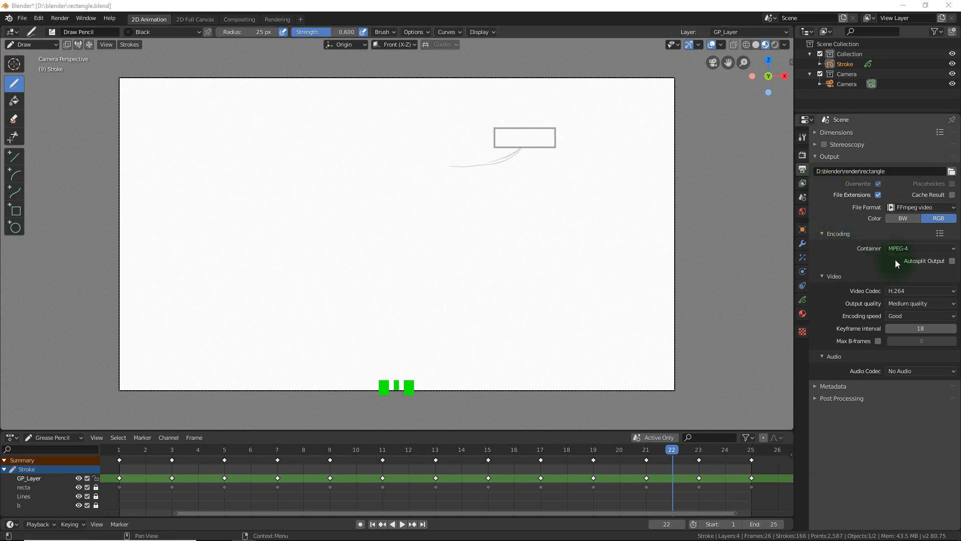
- Change the encoding container to Quicktime, render the animation again, and close the render result window
click(912, 247)
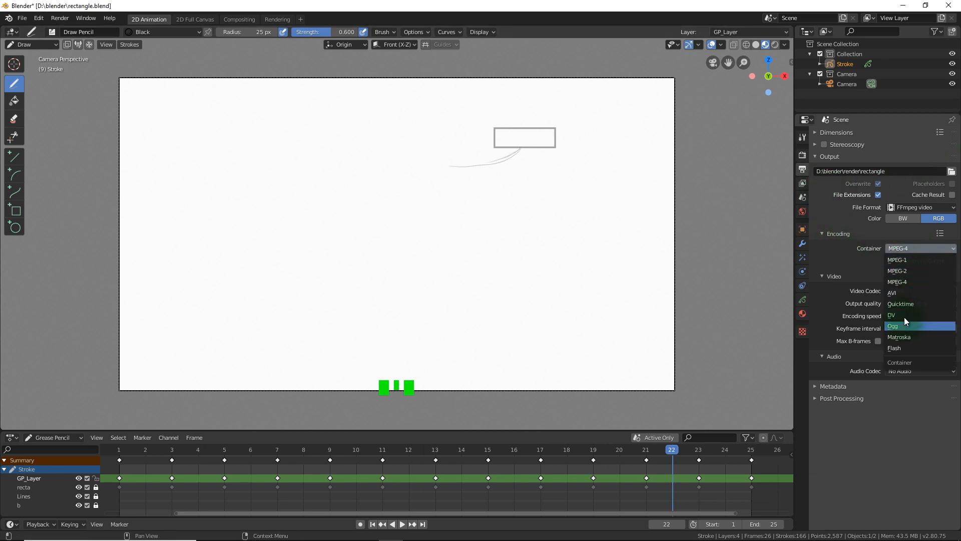
click(918, 302)
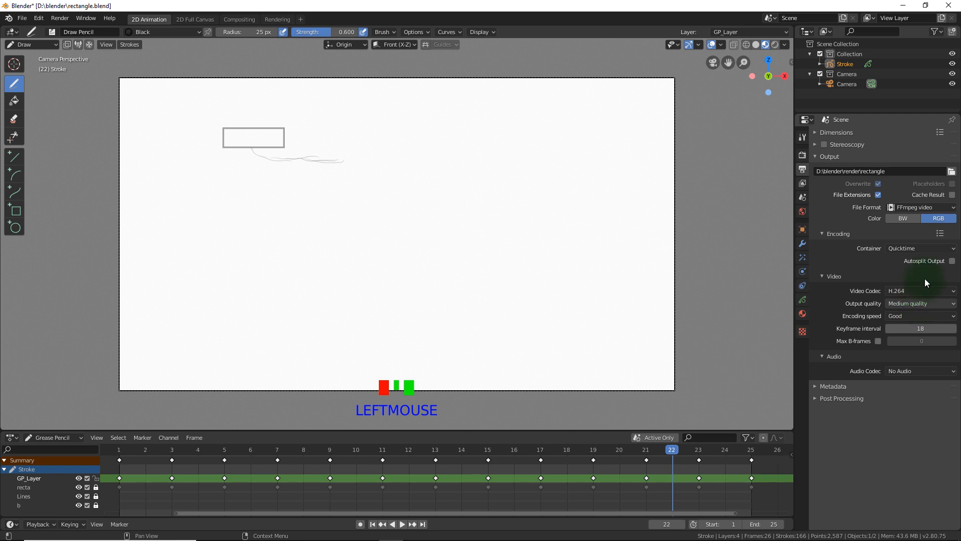
drag(959, 102, 960, 75)
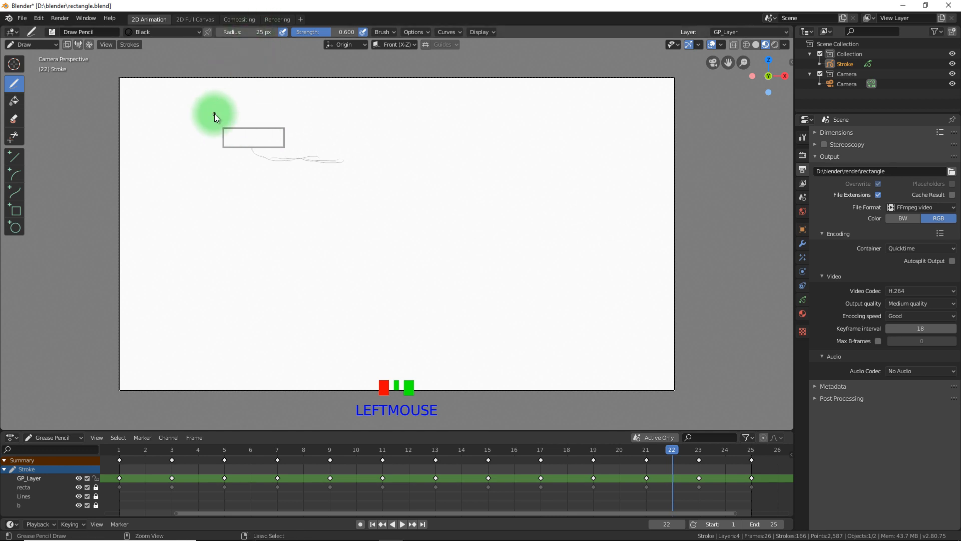
key(ctrl+F12)
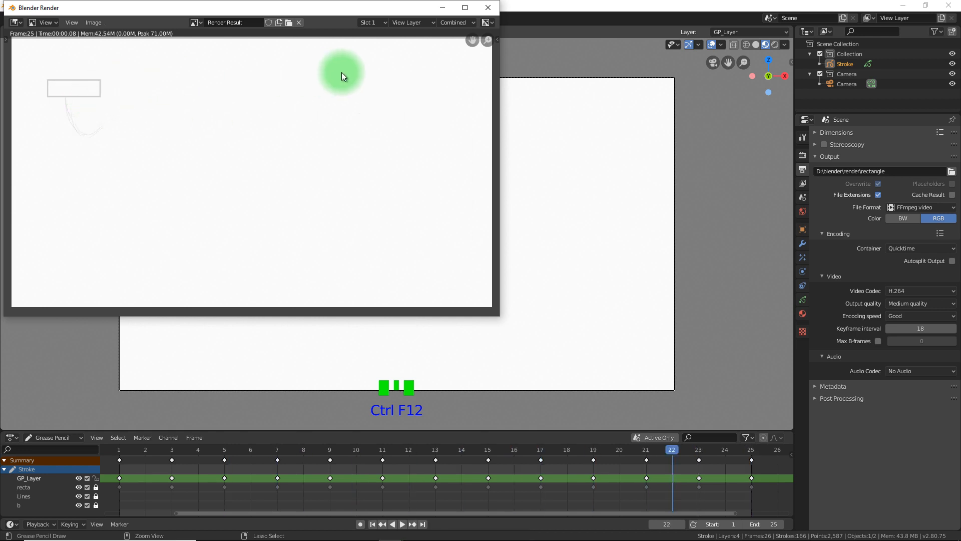
click(489, 7)
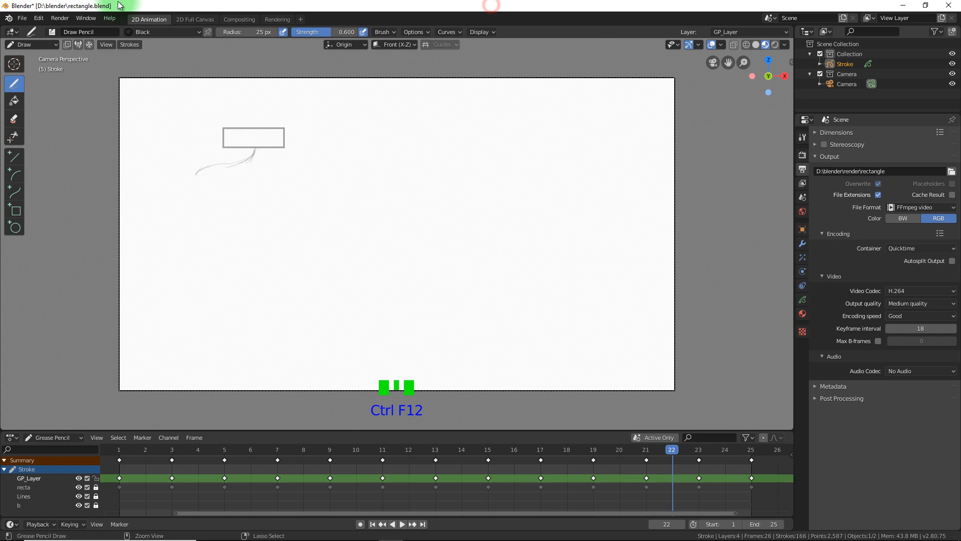
click(56, 19)
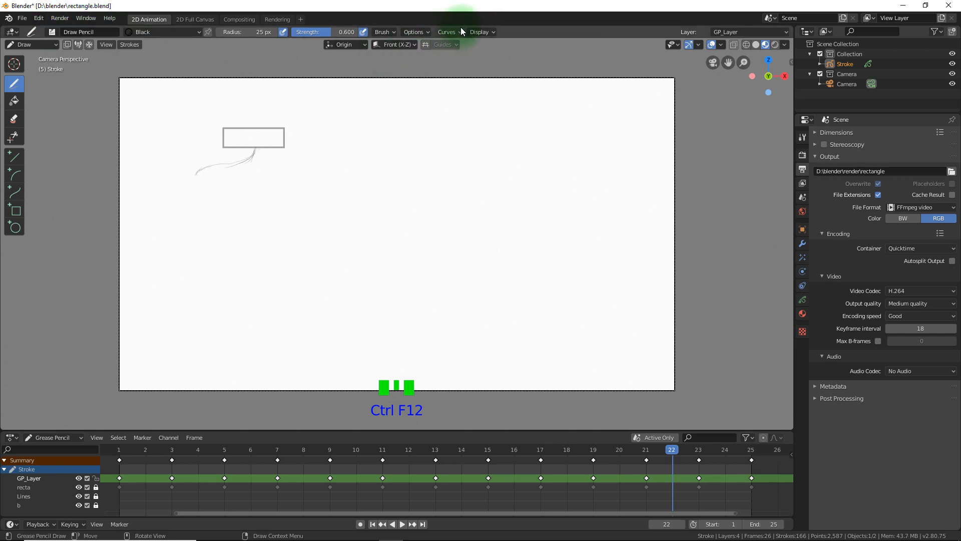
- Check the render folder in File Explorer for rectangle0001-0025.mov, preview it, and move the folder window away
double_click(533, 8)
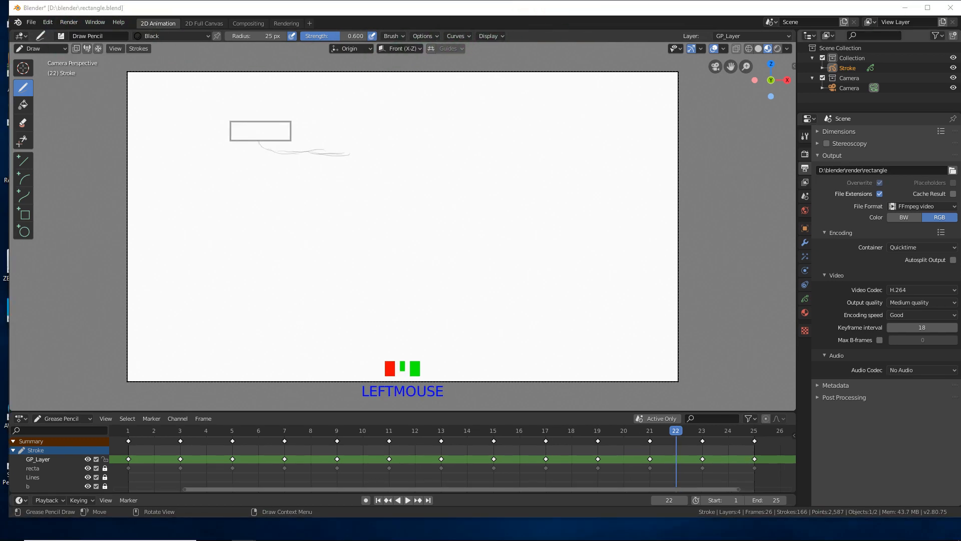
drag(960, 60, 491, 61)
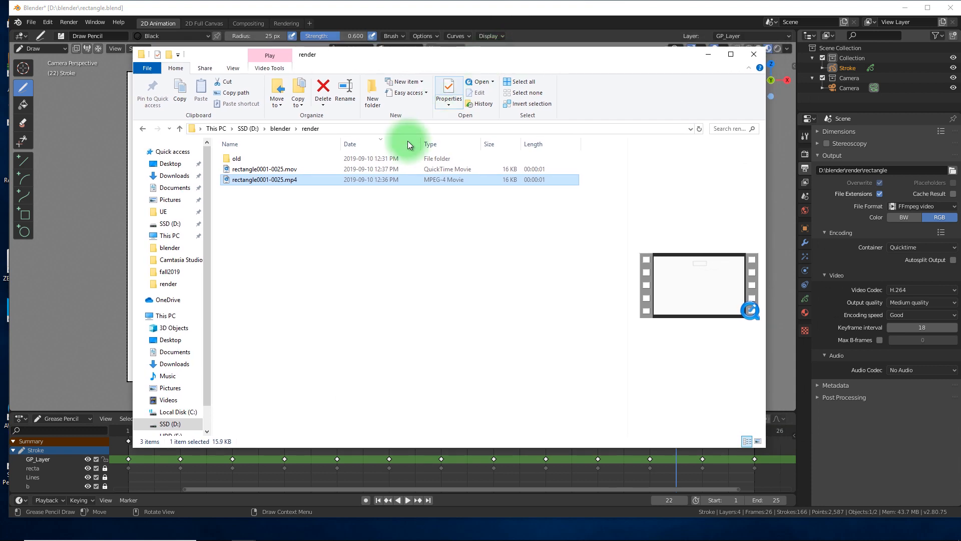
click(260, 228)
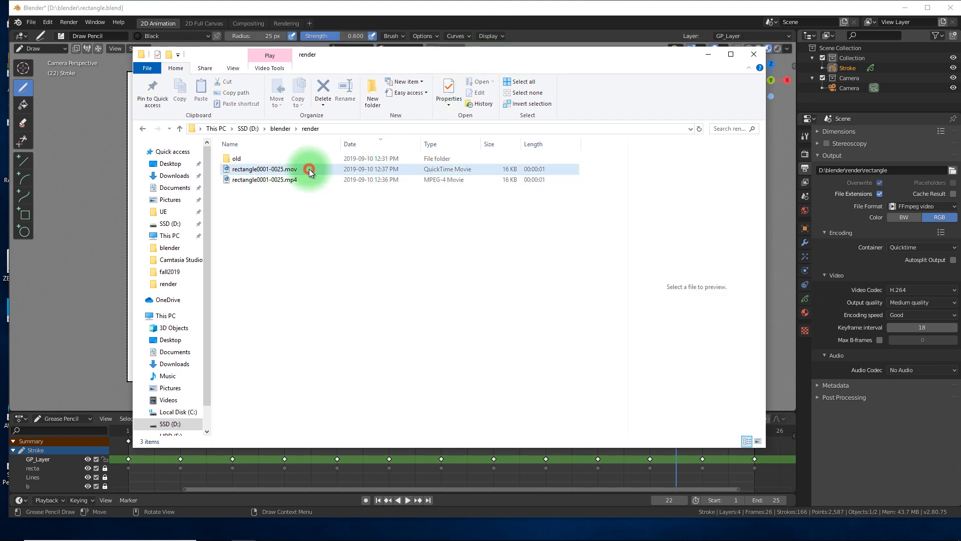
click(272, 169)
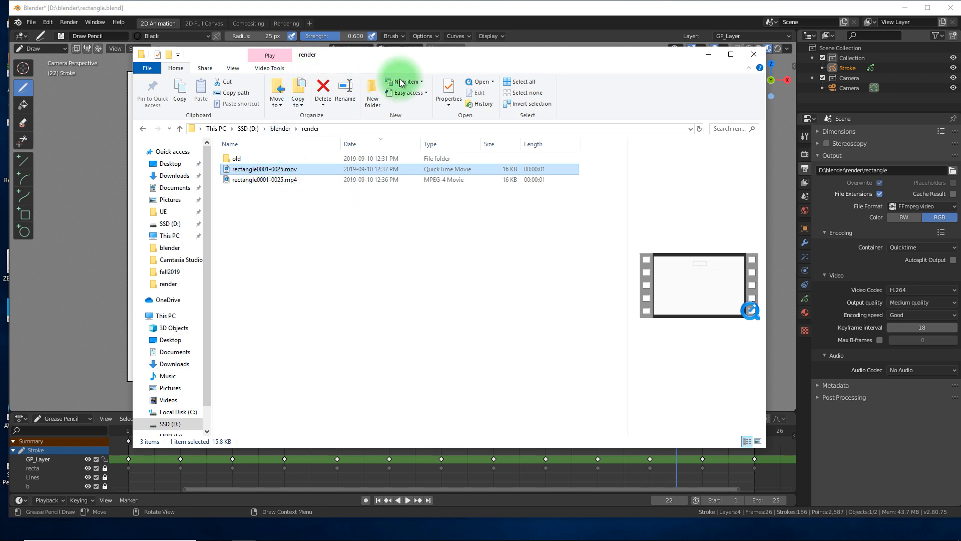
drag(477, 58, 960, 138)
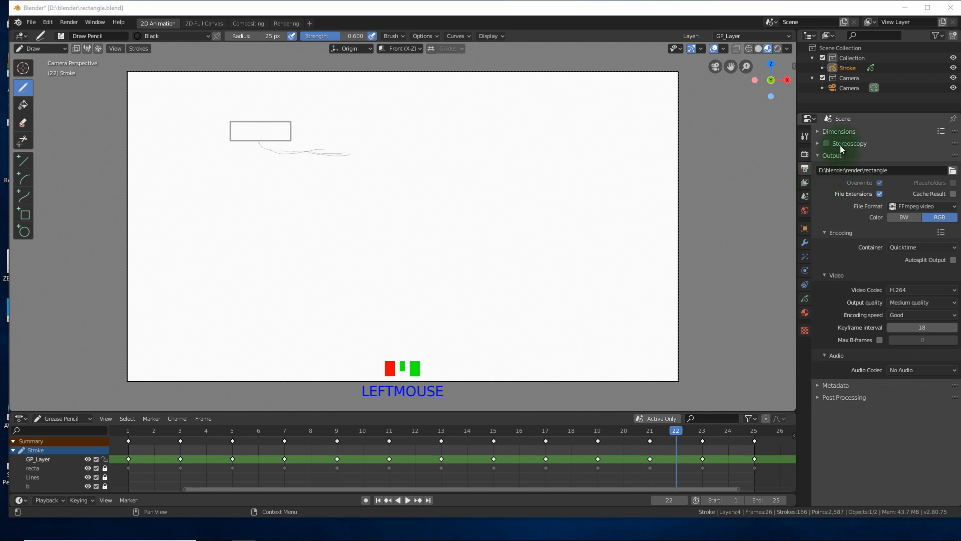
- Save the current render dimensions as a new preset named HD 540
click(846, 131)
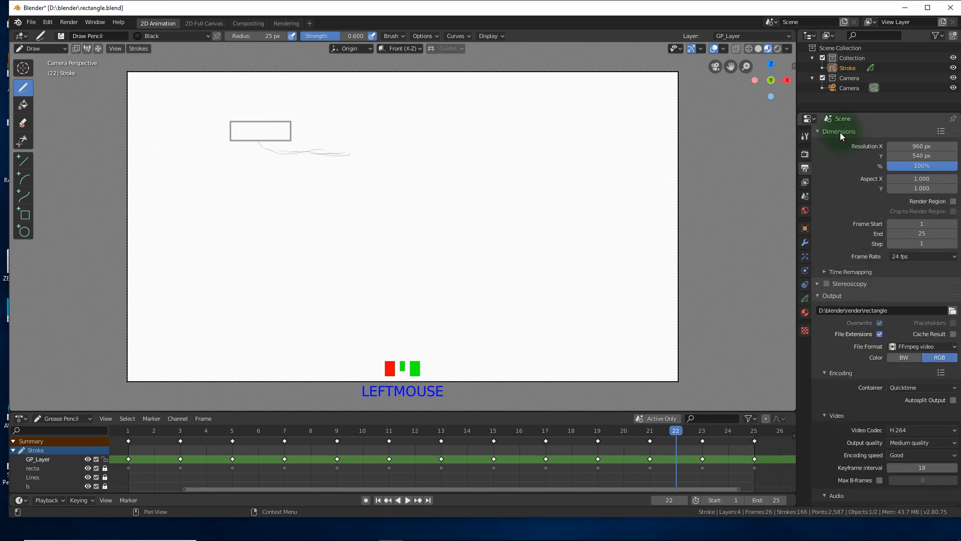
click(940, 130)
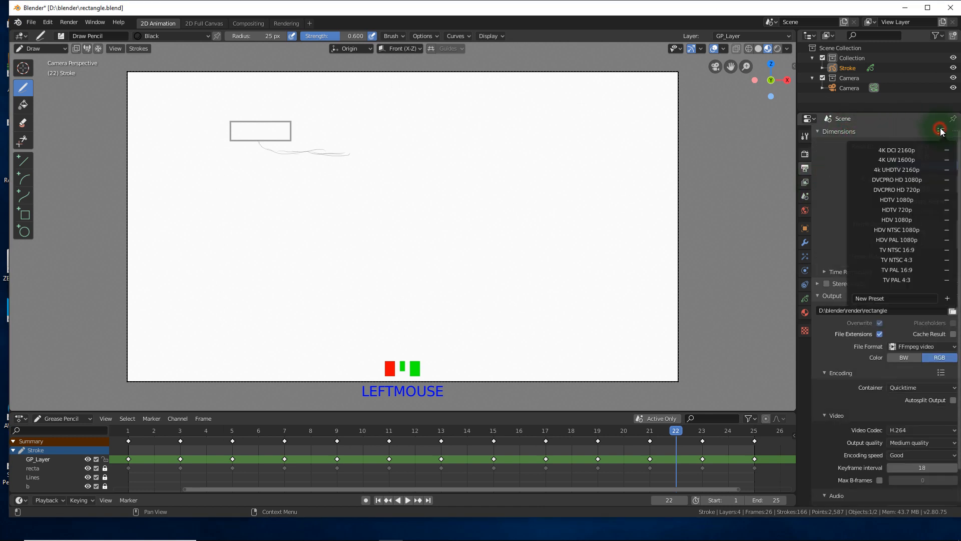
click(891, 297)
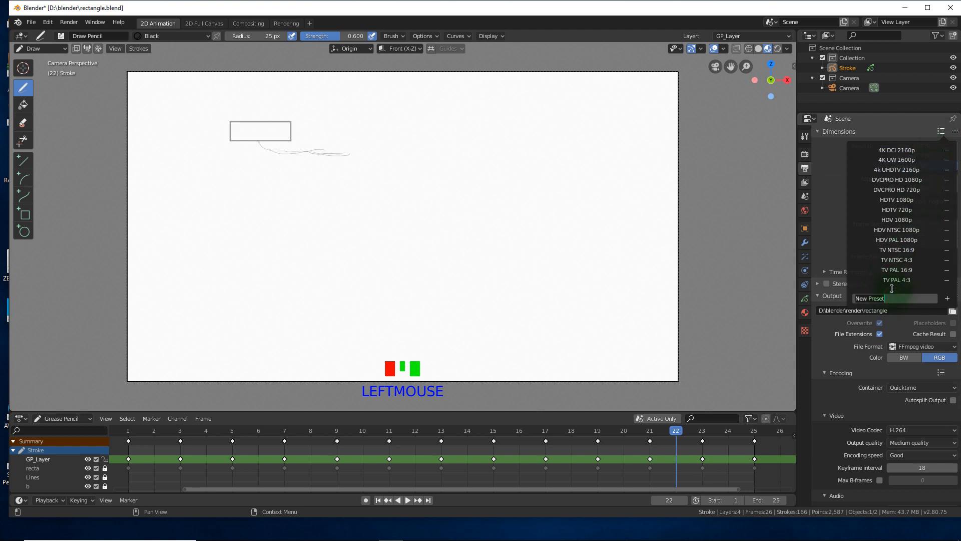
text(HD 540)
click(948, 299)
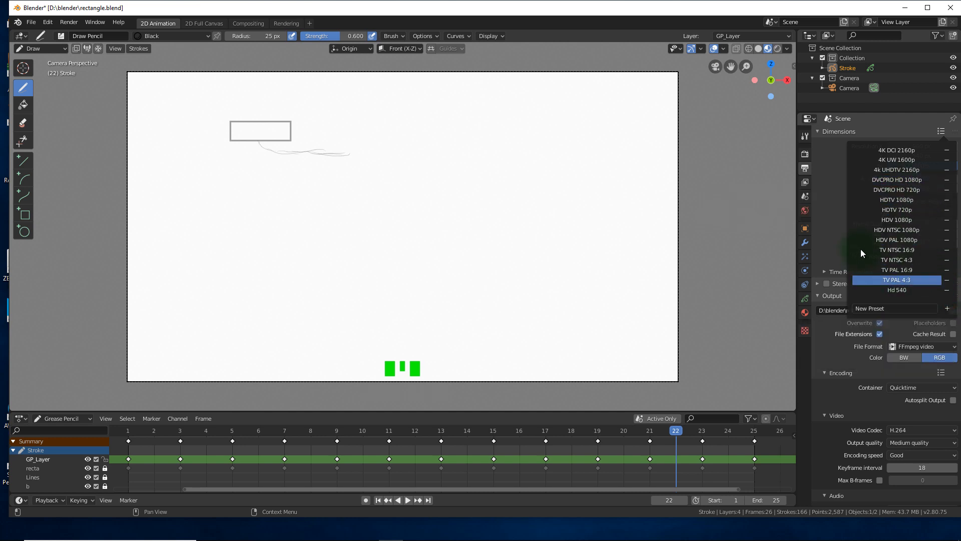
- Apply the HDTV 1080p preset to the render dimensions and reopen the list of presets
click(920, 201)
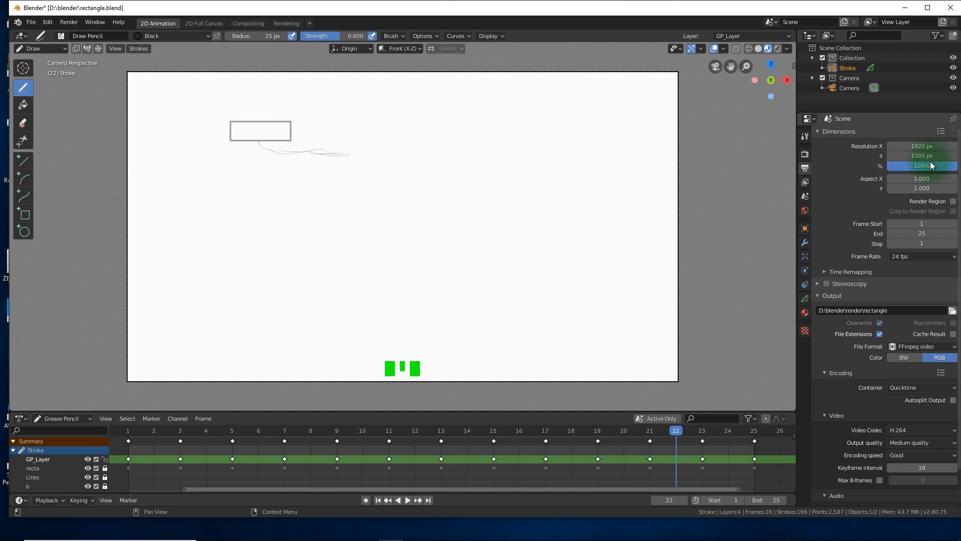
click(939, 132)
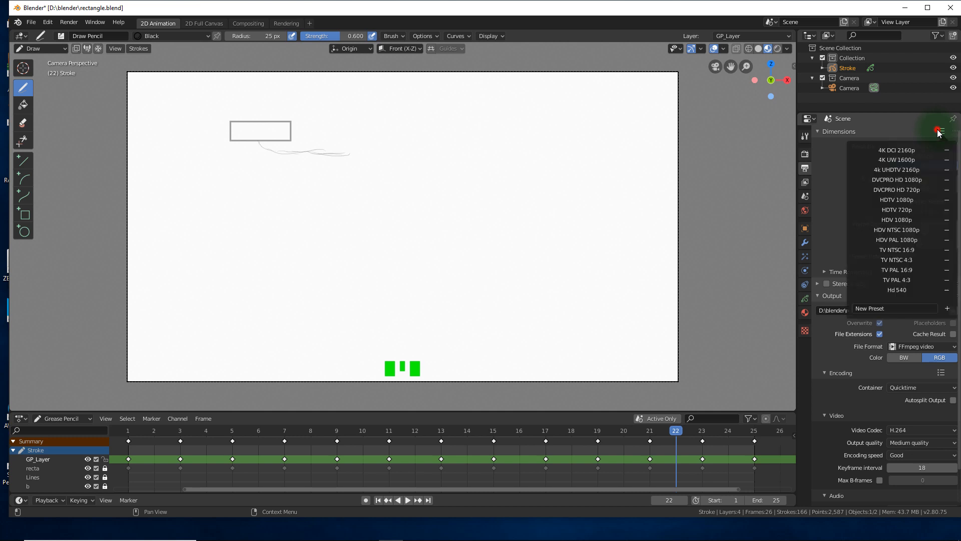